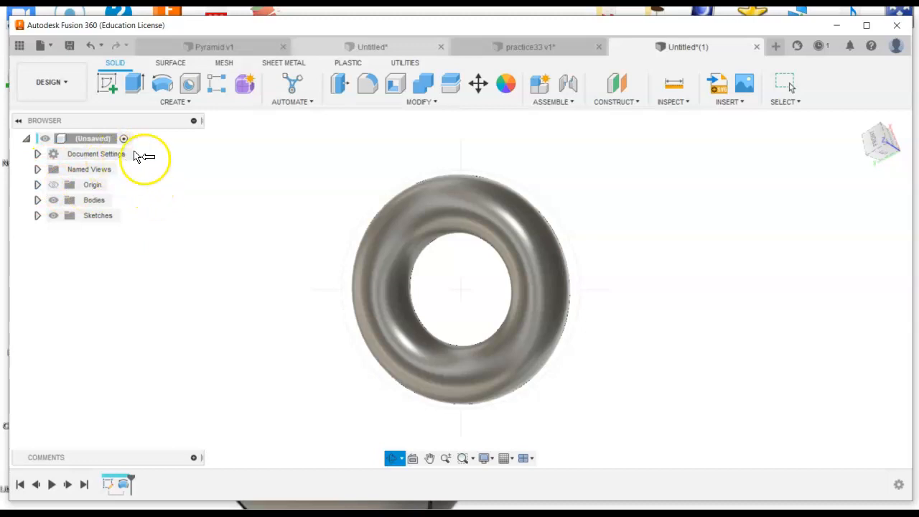
Step: Check the document's active unit setting and the available unit types, keeping inch, and cancel without changing anything
click(38, 154)
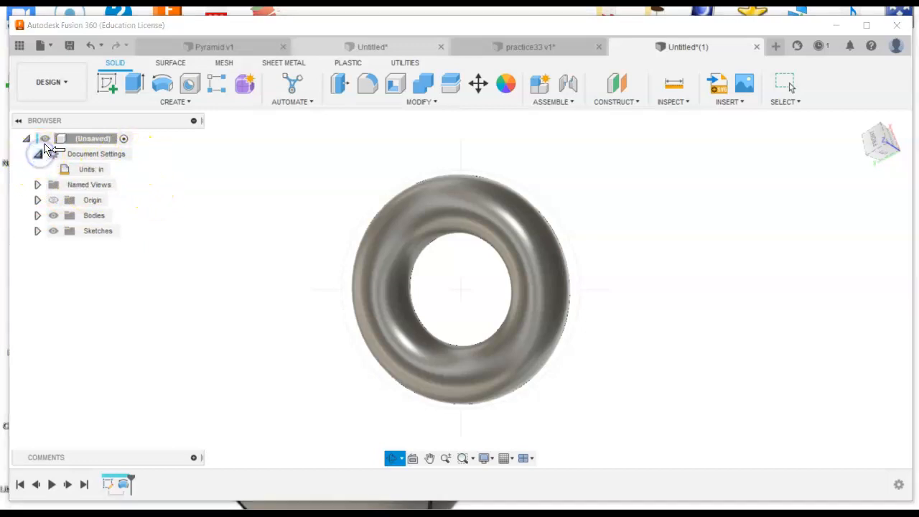
mouse_move(75, 170)
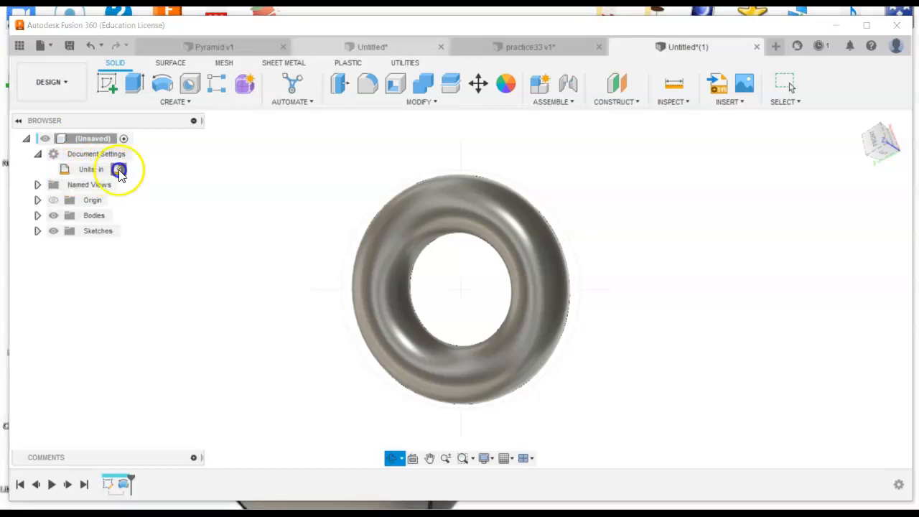
click(118, 173)
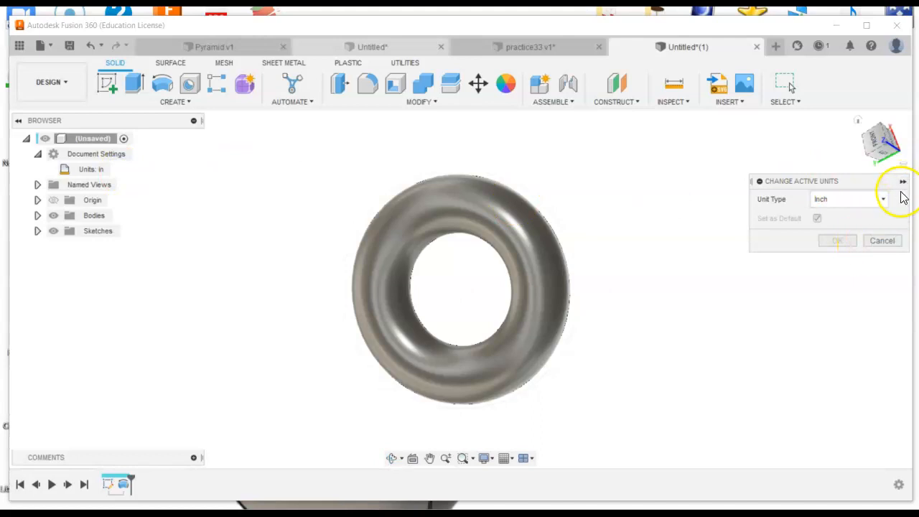
click(837, 199)
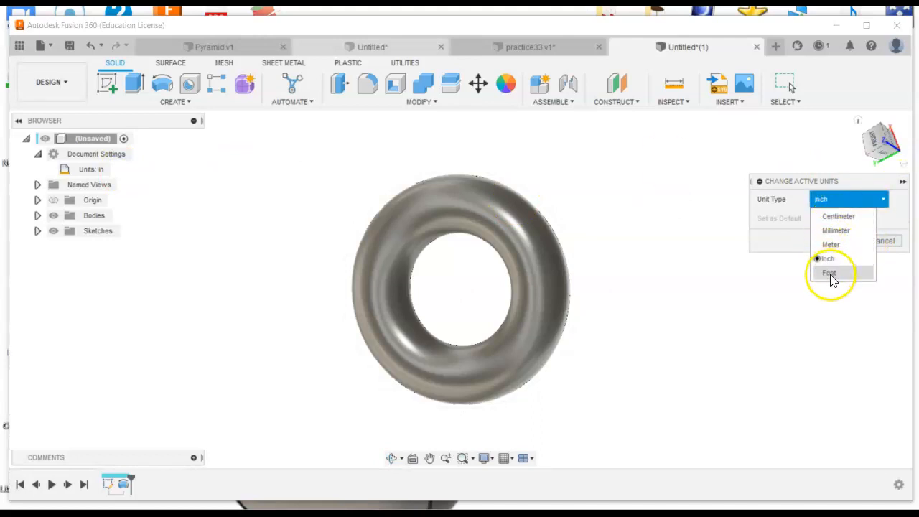
click(830, 260)
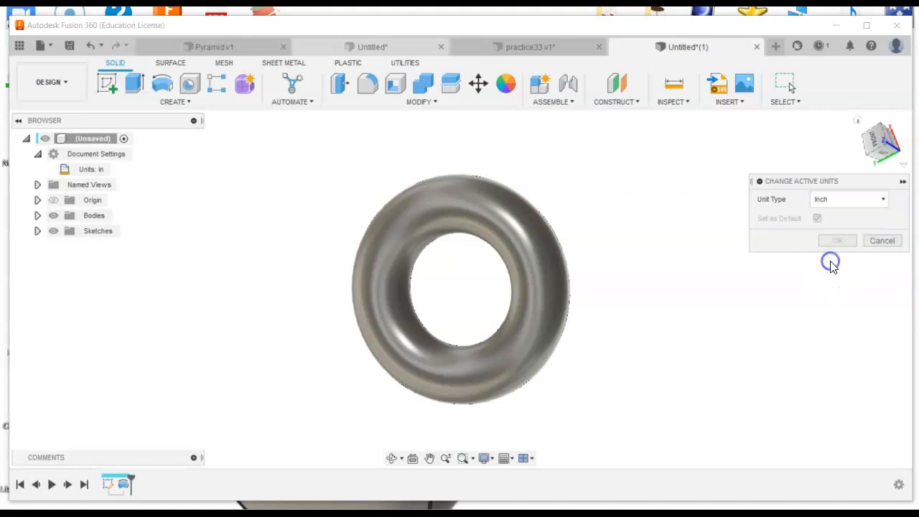
click(900, 181)
mouse_move(898, 206)
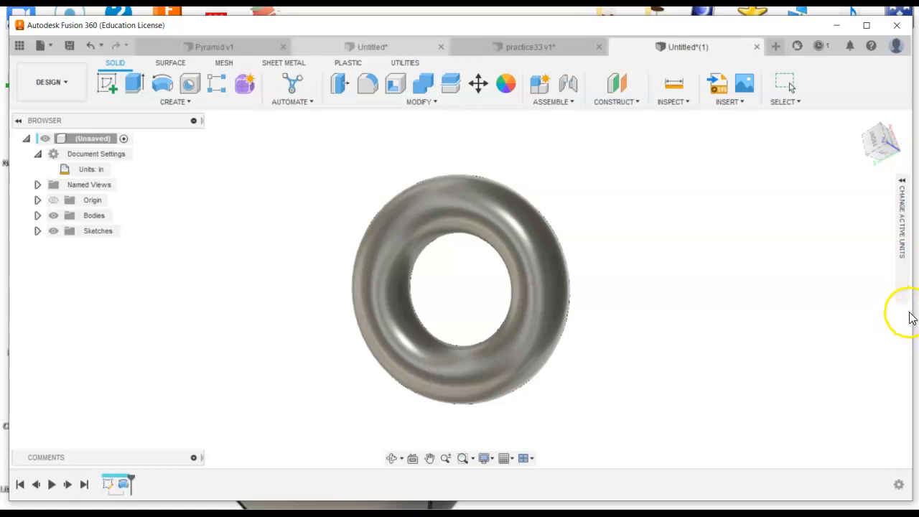
mouse_move(906, 299)
click(902, 180)
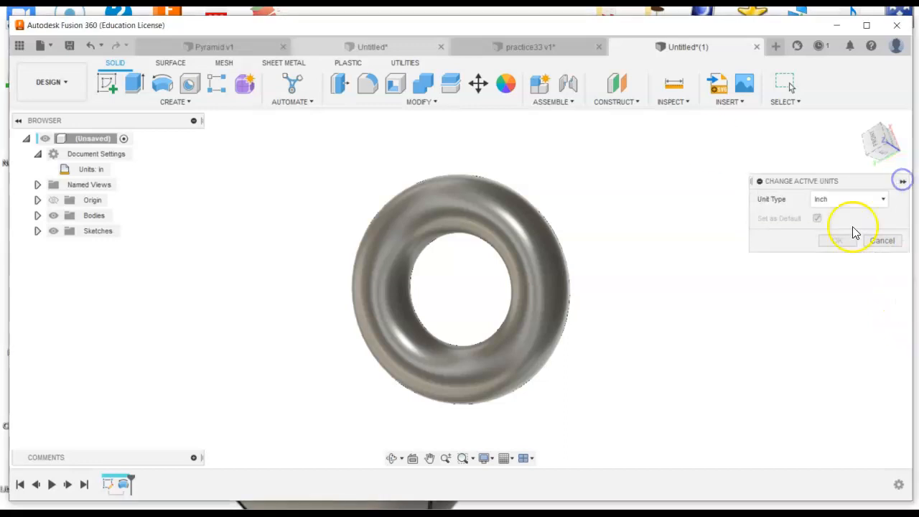
click(902, 181)
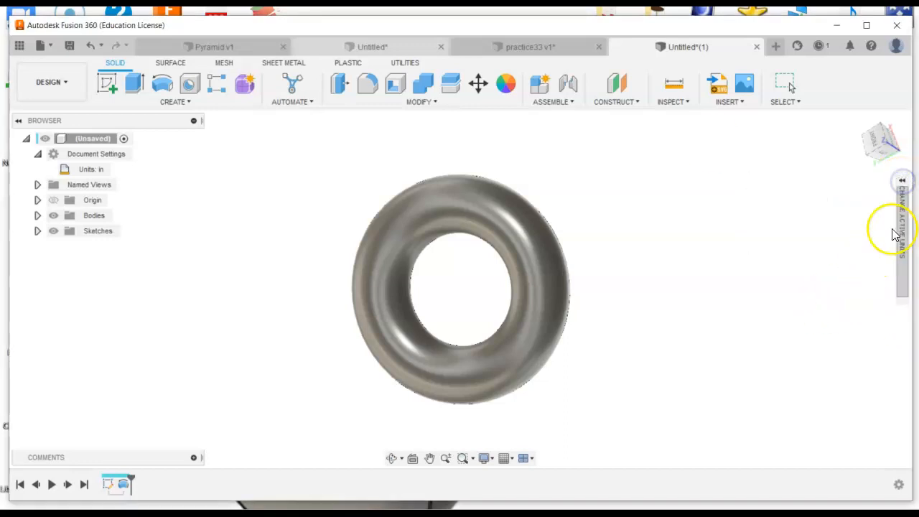
click(902, 181)
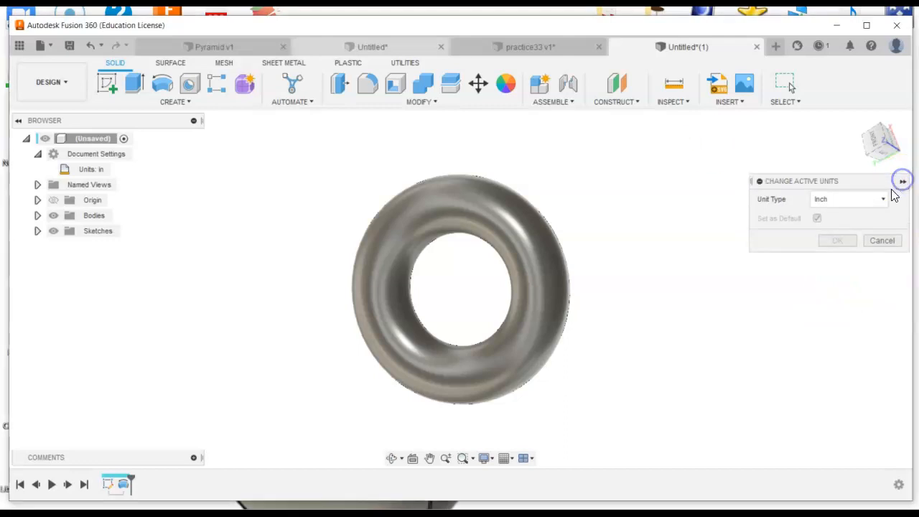
click(882, 241)
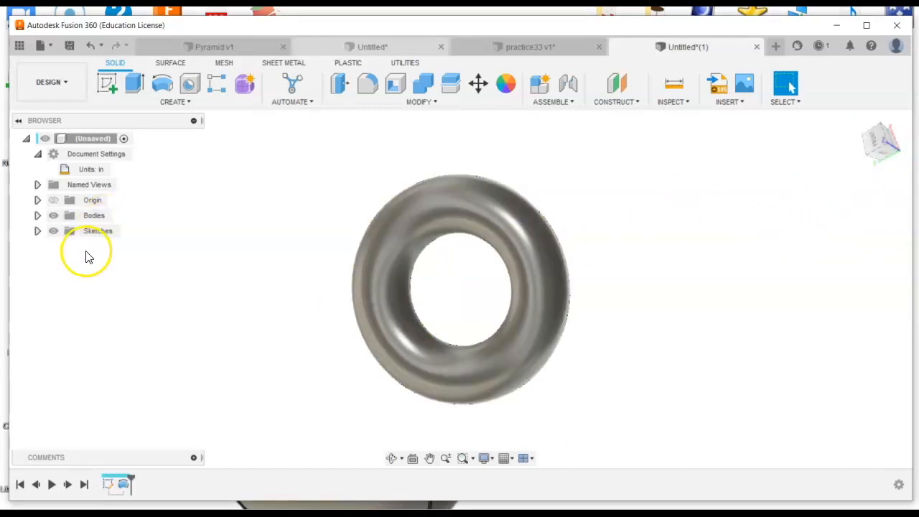
Step: Start a new sketch on the XZ origin plane and make room beside the torus body for drawing
click(110, 85)
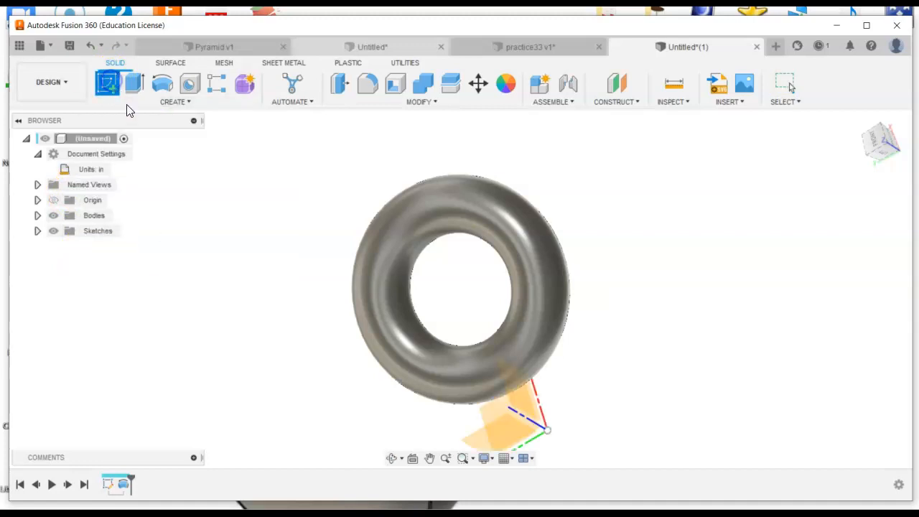
click(610, 395)
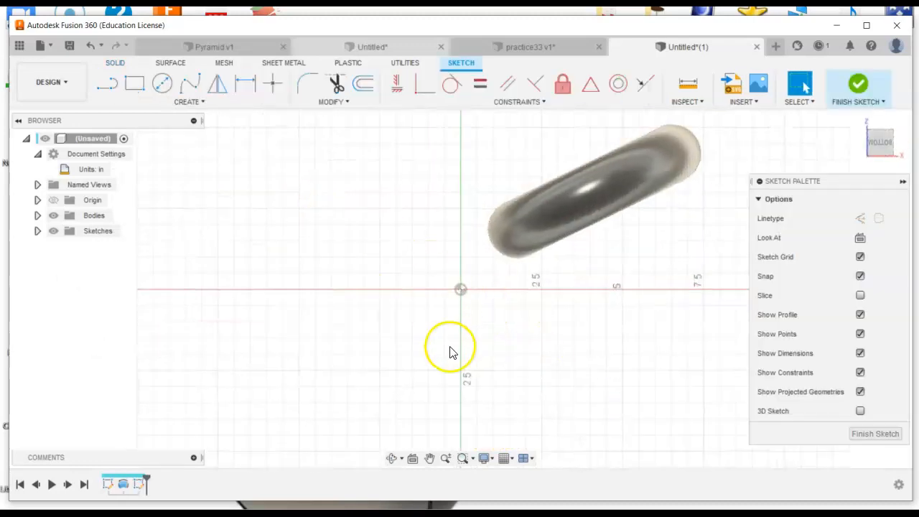
scroll(450, 346, down, 3)
middle_drag(450, 329, 572, 216)
scroll(469, 237, up, 5)
mouse_move(491, 219)
middle_down()
mouse_move(464, 254)
mouse_move(353, 315)
middle_up()
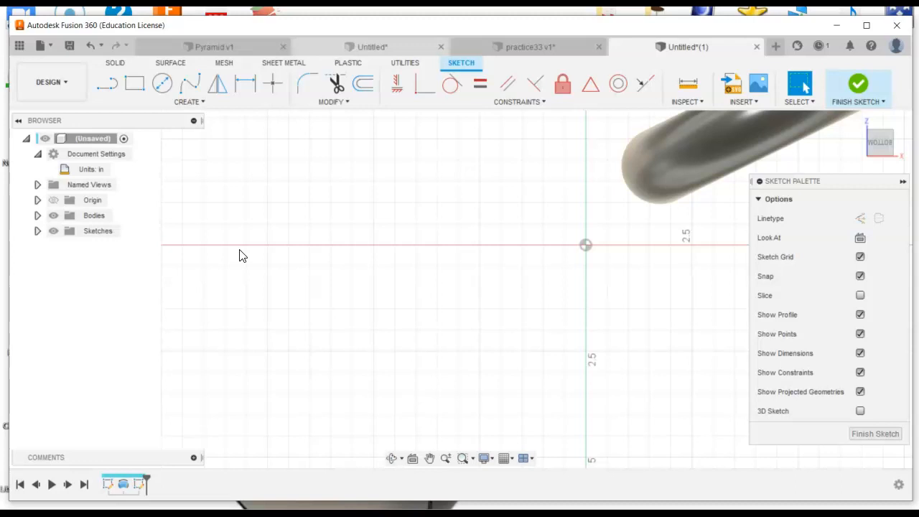
click(188, 103)
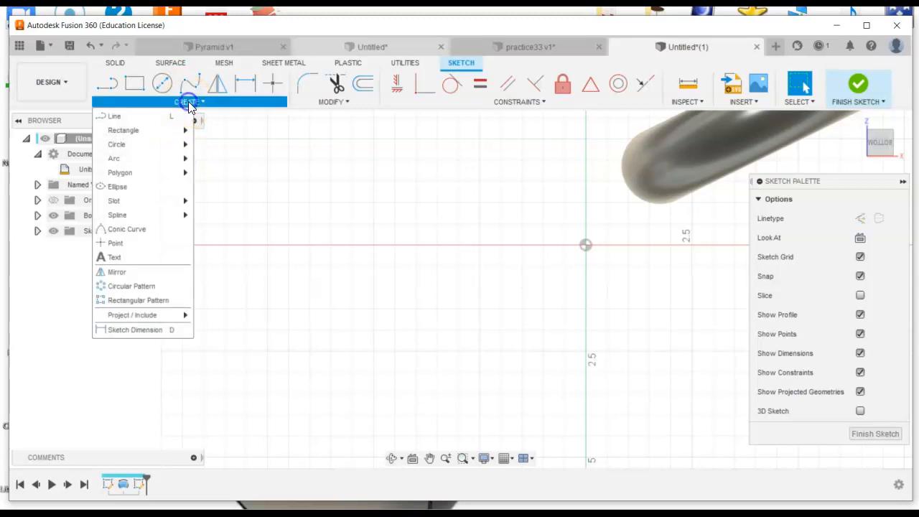
click(133, 131)
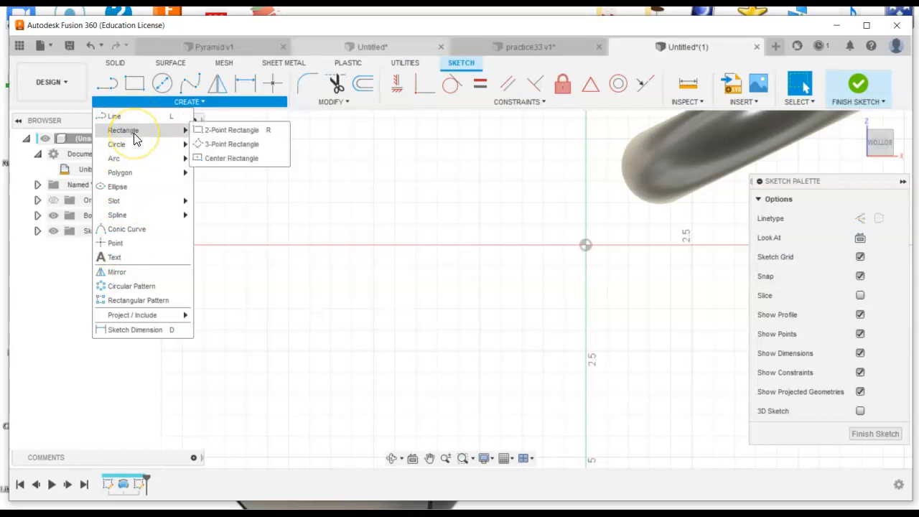
mouse_move(171, 146)
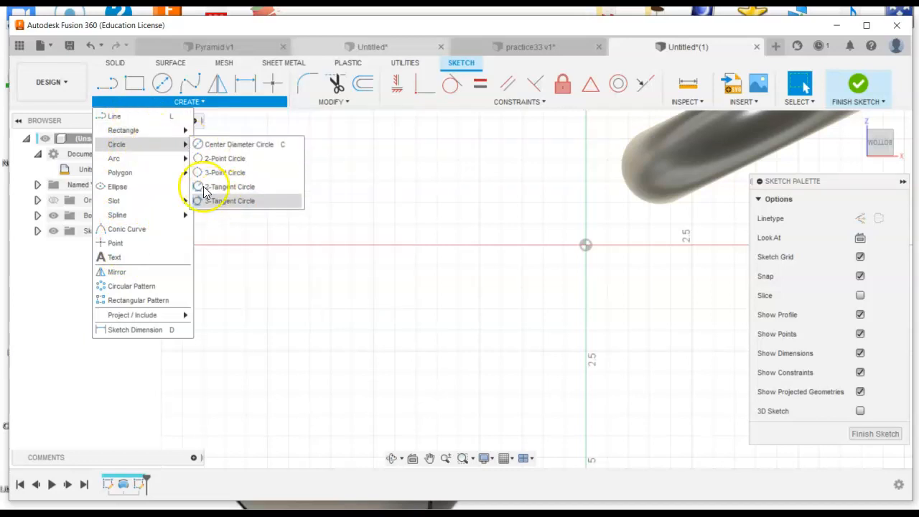
click(170, 162)
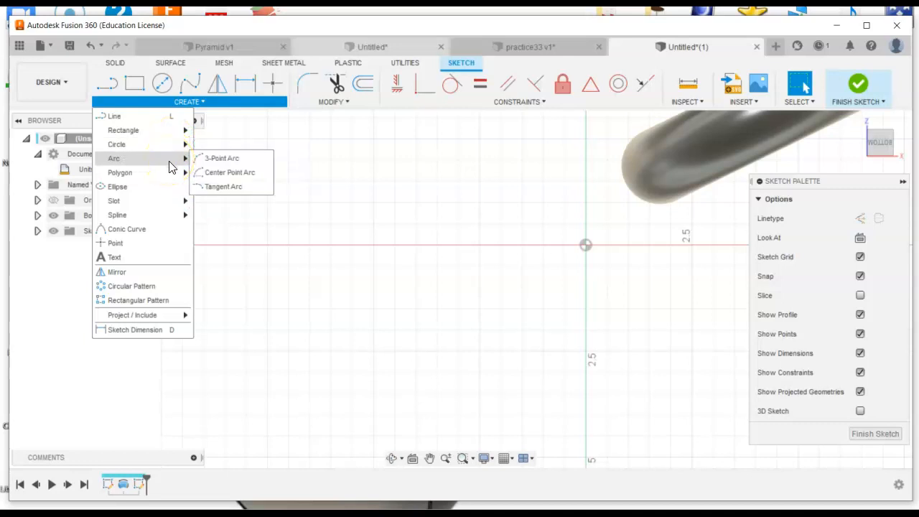
click(170, 174)
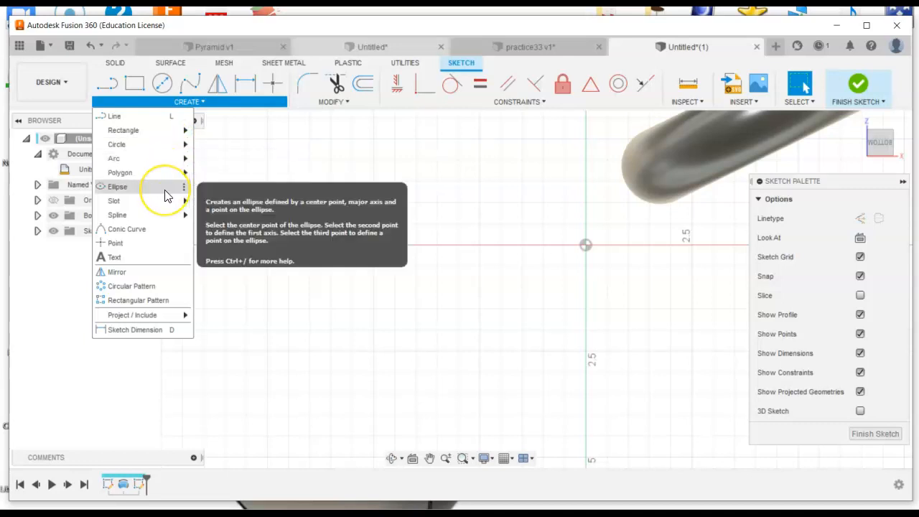
click(160, 214)
click(163, 203)
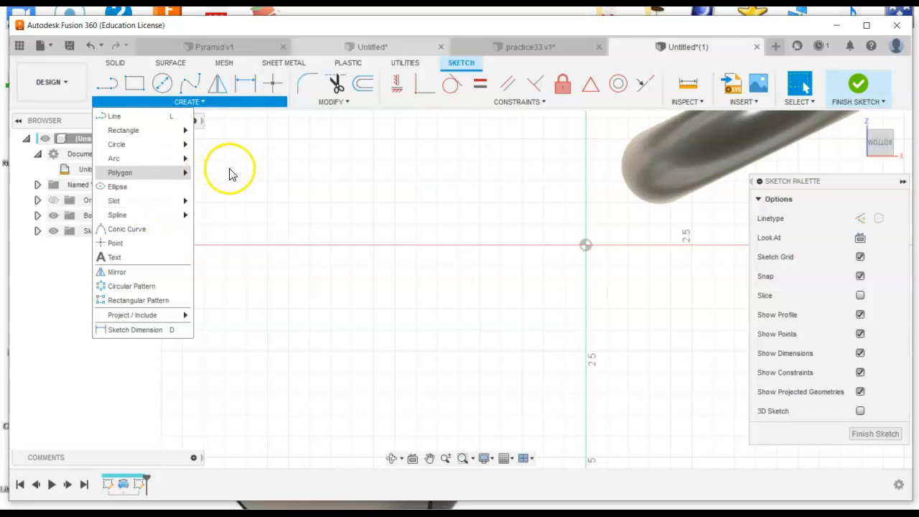
Step: Sketch two connected line segments beside the torus, a short steep one and a longer diagonal one crossing the horizontal axis
key(l)
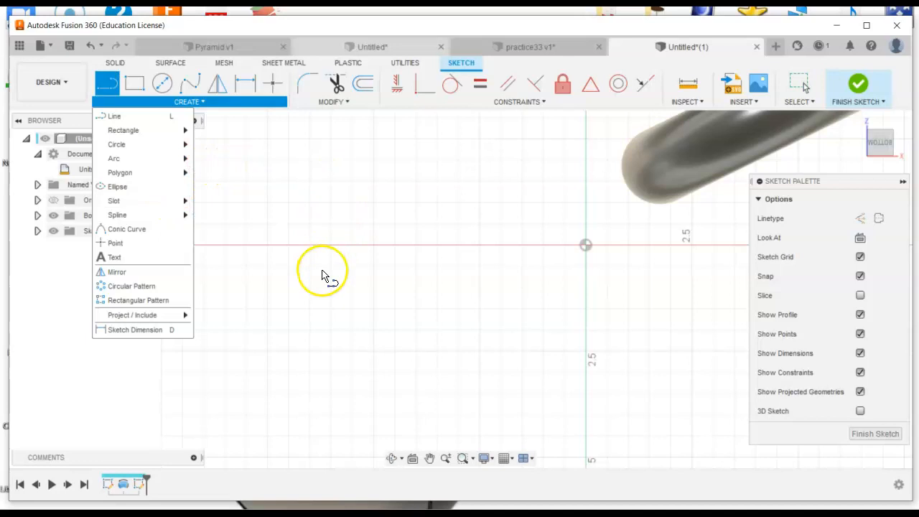
click(299, 197)
click(318, 237)
click(407, 330)
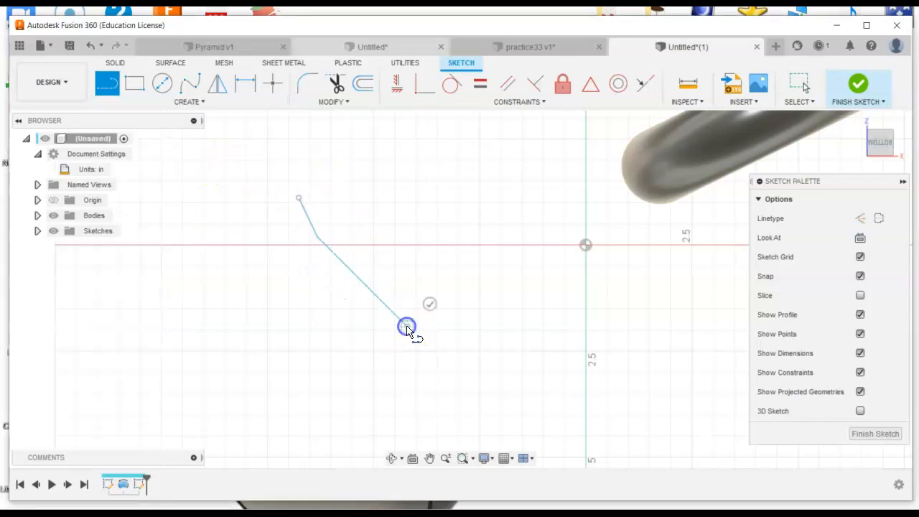
Step: Sketch a two-point rectangle overlapping the diagonal line's lower end, and a circle about 4.63 in in diameter centred where line and rectangle cross
key(r)
click(458, 245)
click(380, 334)
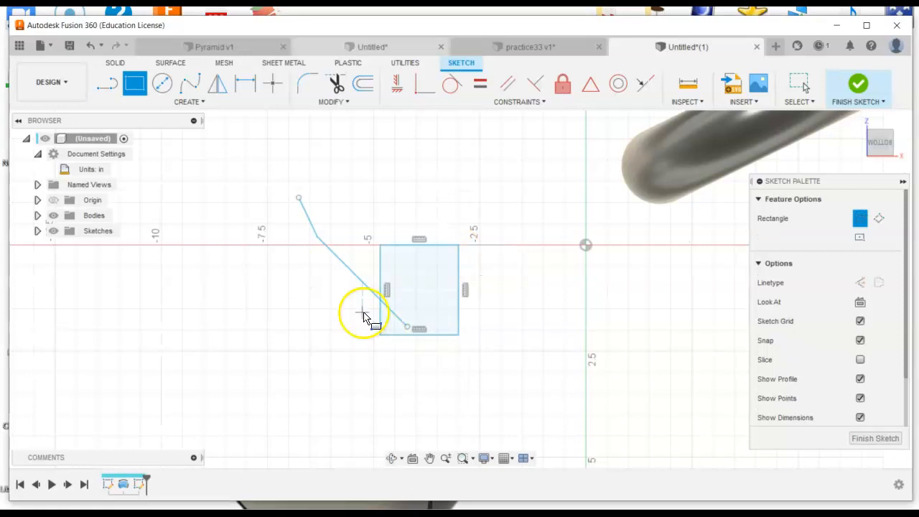
key(c)
click(383, 300)
click(382, 202)
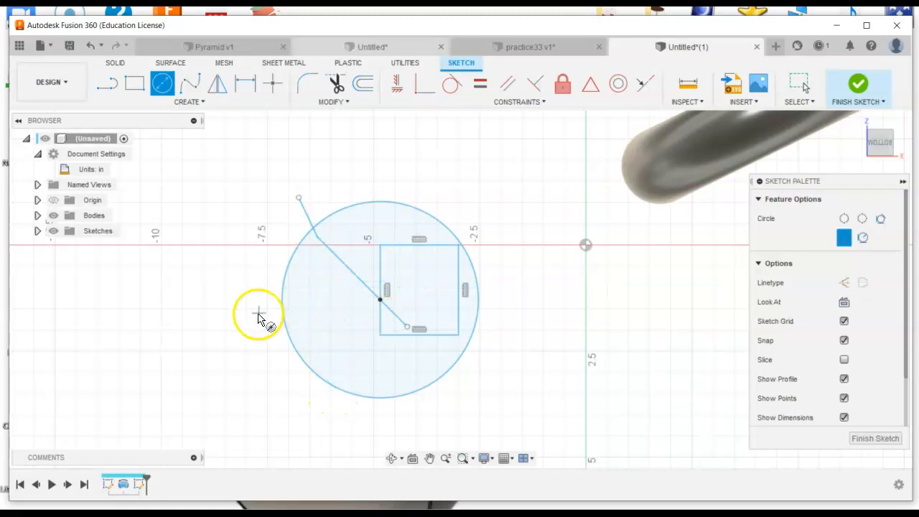
Step: Dimension the circle's diameter to 5 in
key(d)
click(357, 206)
click(345, 173)
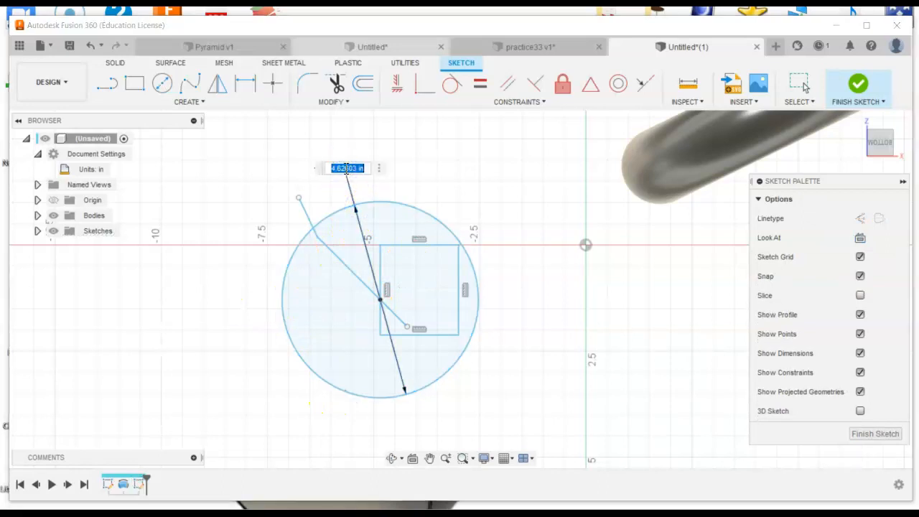
text(5)
key(Return)
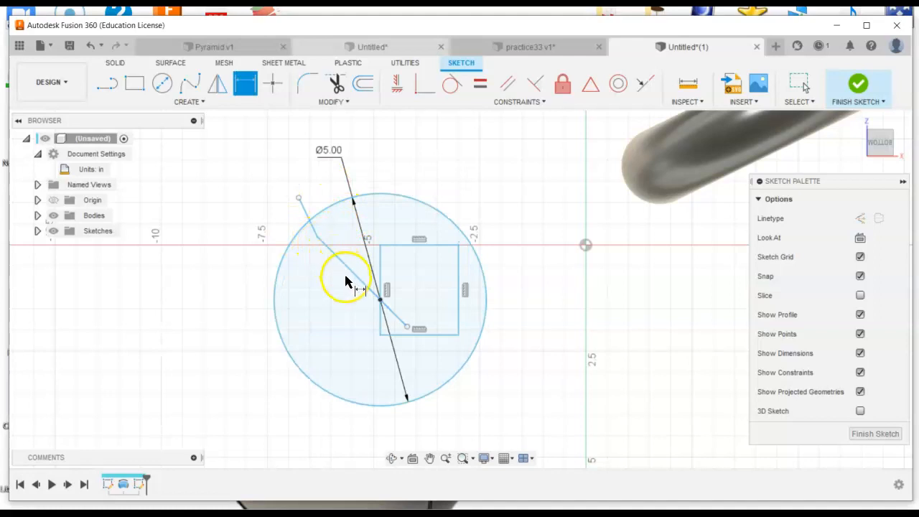
Step: Dimension the longer diagonal line segment to 6 in
click(361, 286)
click(301, 338)
text(6)
key(Return)
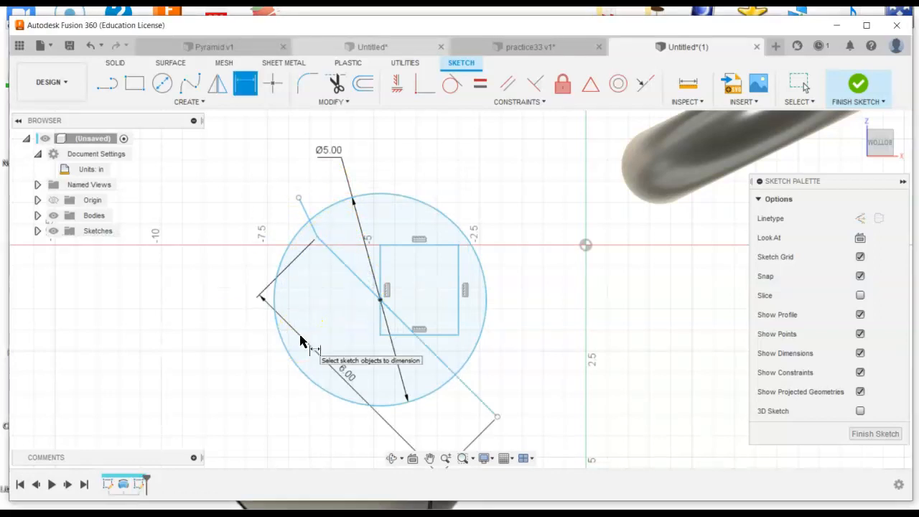
Step: Trim away the circle's upper-right arc and the end of the short line that sticks out past the circle
scroll(431, 255, down, 2)
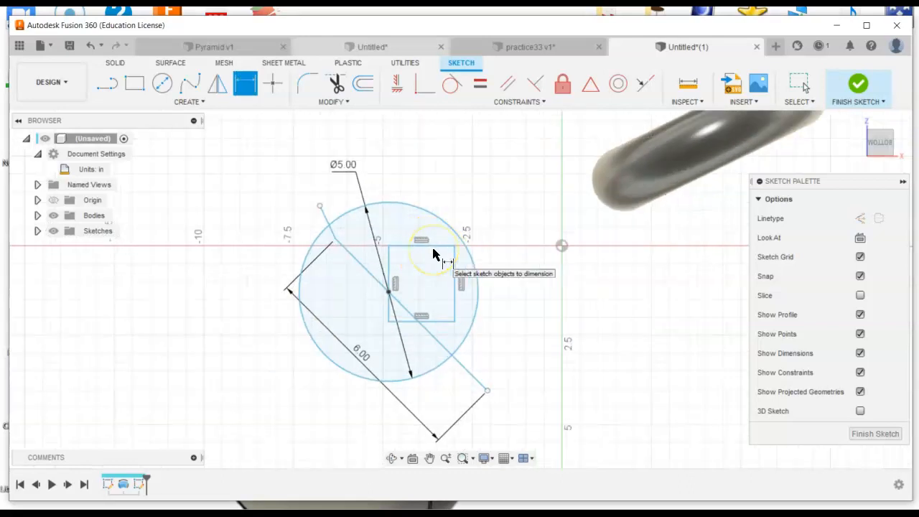
click(327, 102)
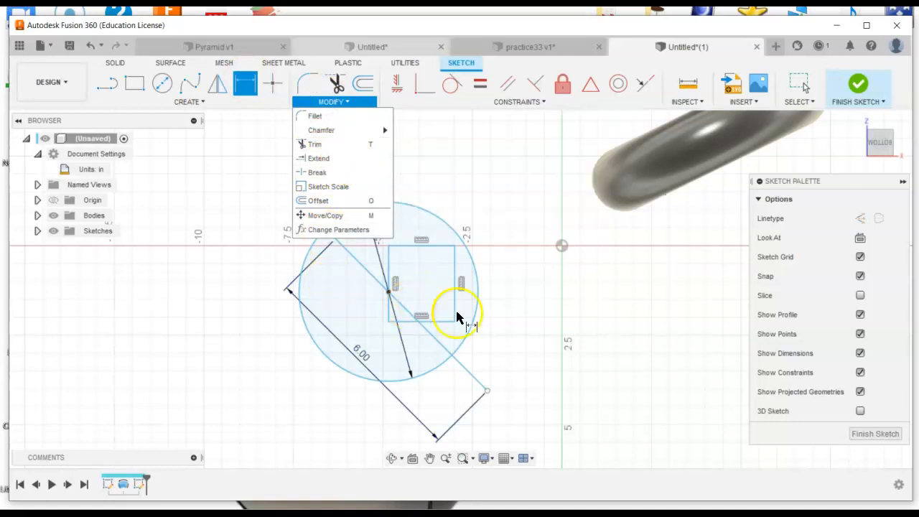
key(t)
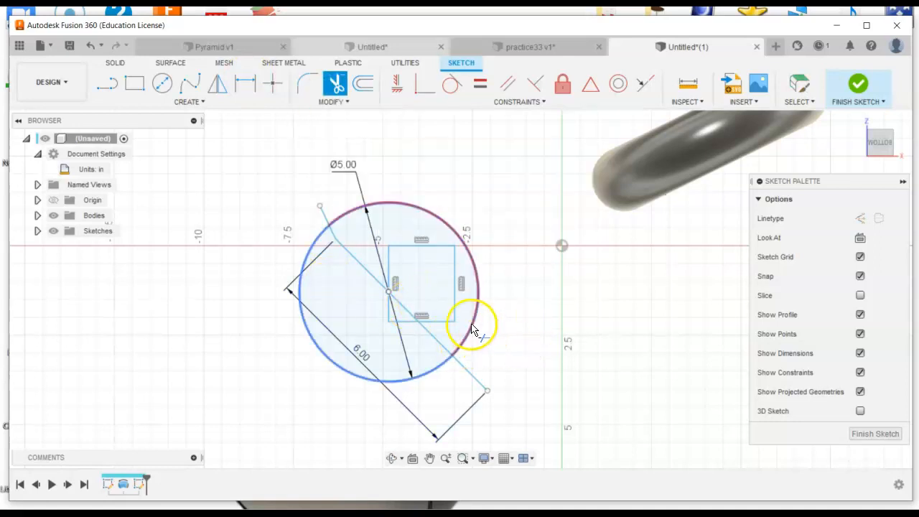
click(469, 323)
scroll(353, 266, up, 3)
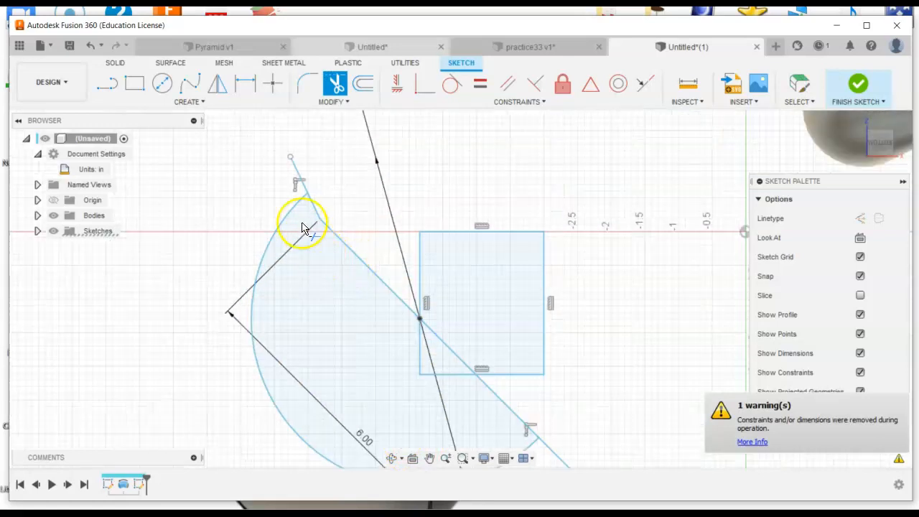
scroll(510, 302, down, 2)
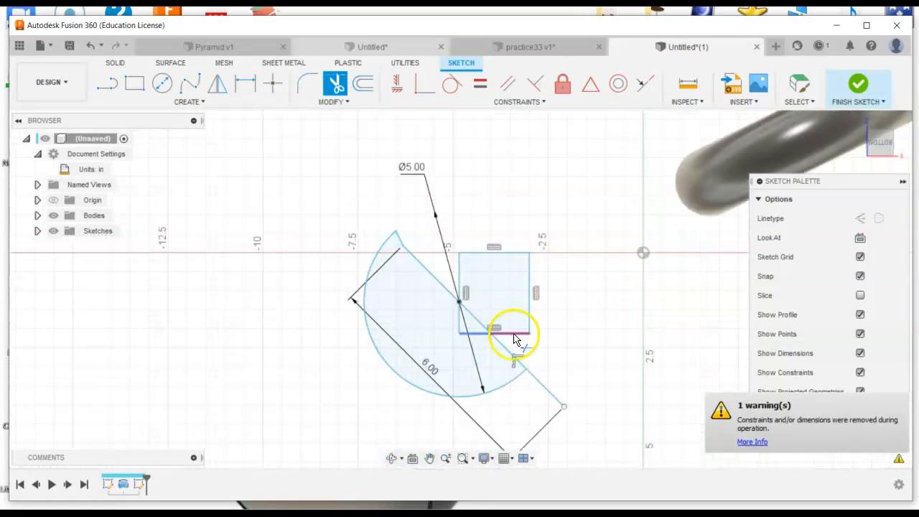
Step: Trim the rectangle's right and top edges, its left and bottom edges beyond the diagonal, and the diagonal's portion between those two edges
scroll(505, 407, up, 1)
scroll(503, 411, down, 1)
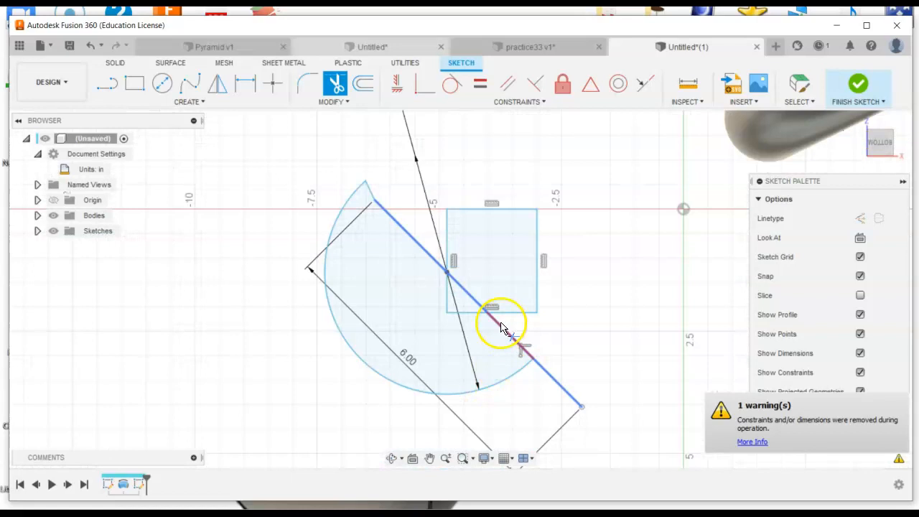
click(537, 287)
click(516, 209)
click(448, 234)
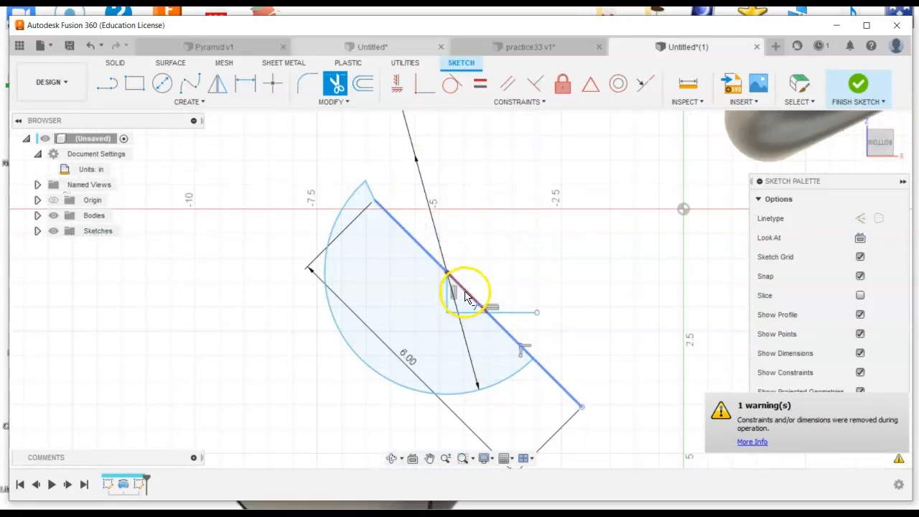
click(465, 295)
click(527, 312)
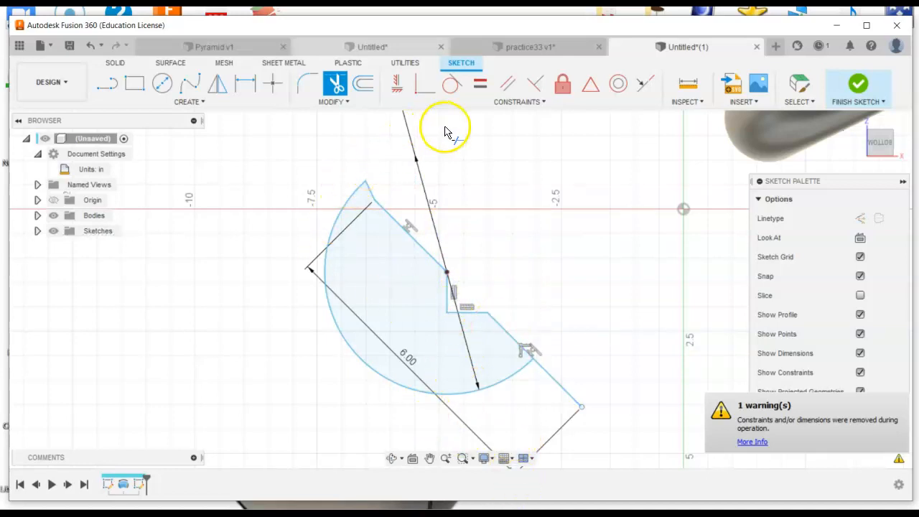
click(487, 104)
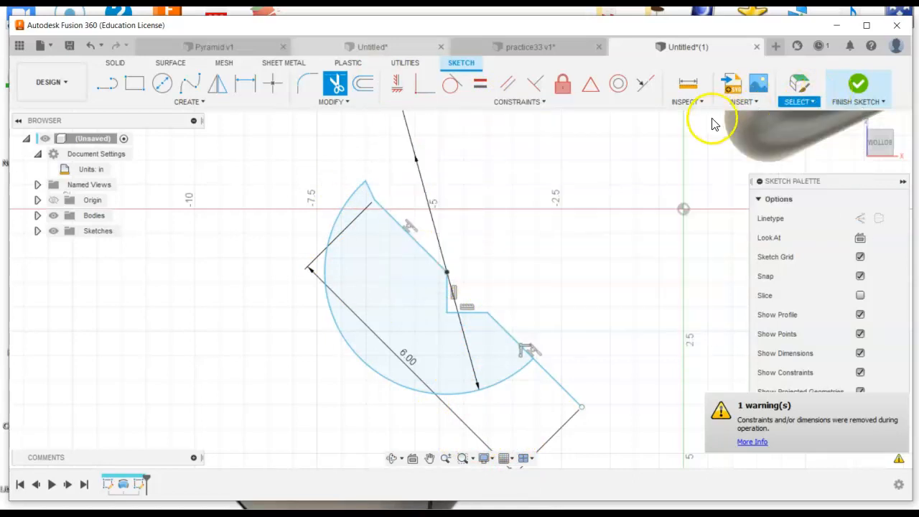
Step: Finish the sketch and extrude the closed profile by -9 in as a new body
click(857, 84)
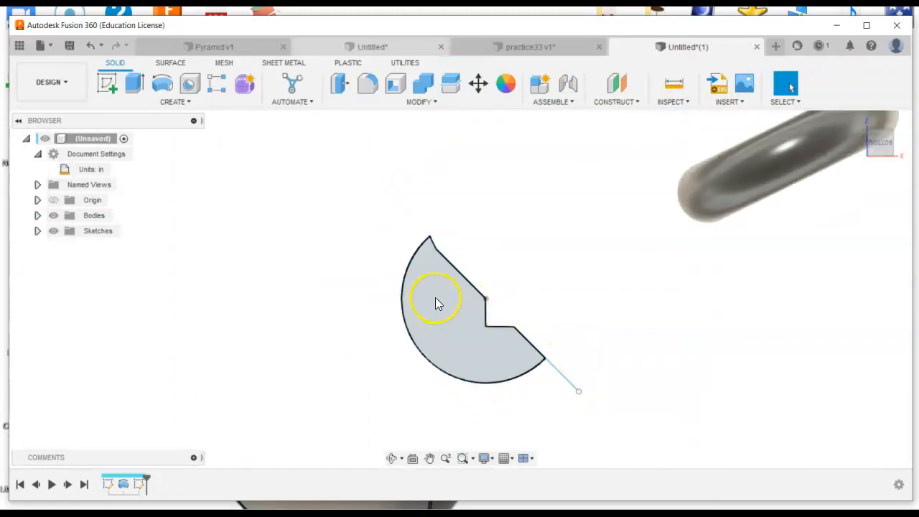
click(133, 87)
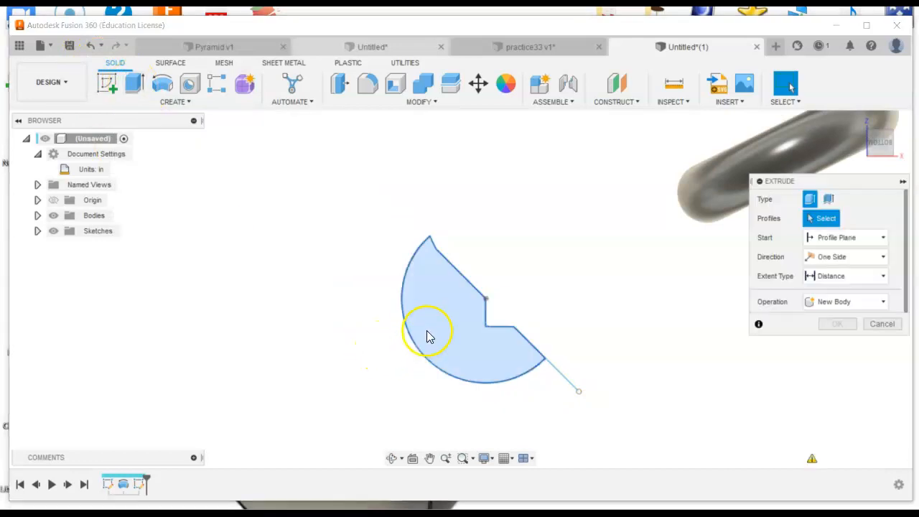
click(479, 334)
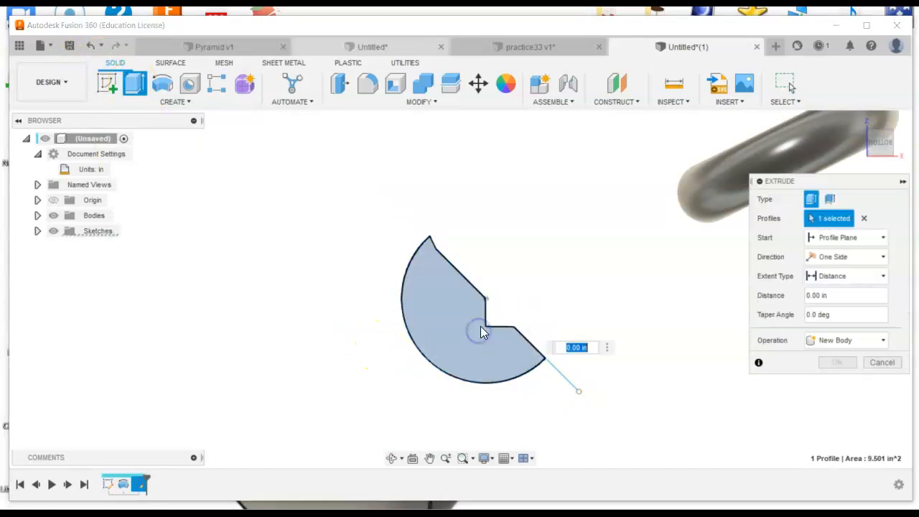
click(891, 137)
drag(472, 312, 237, 383)
click(835, 363)
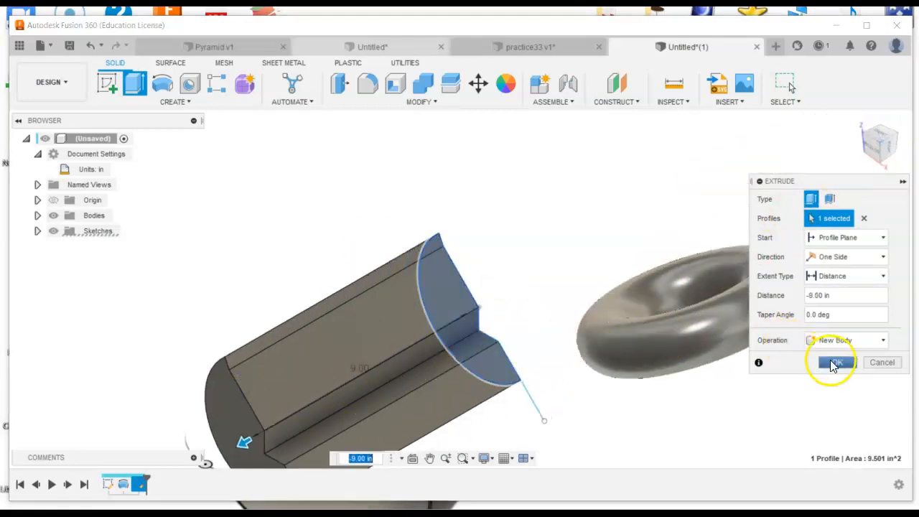
click(865, 340)
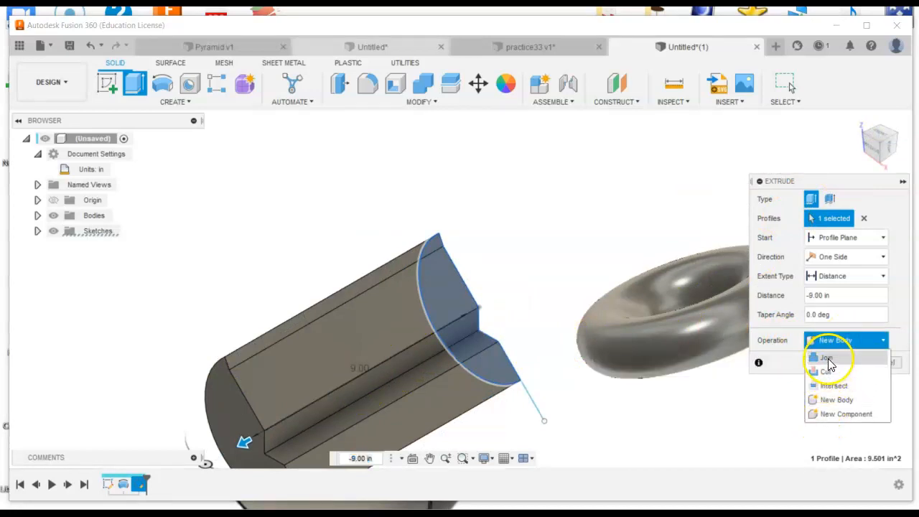
click(787, 364)
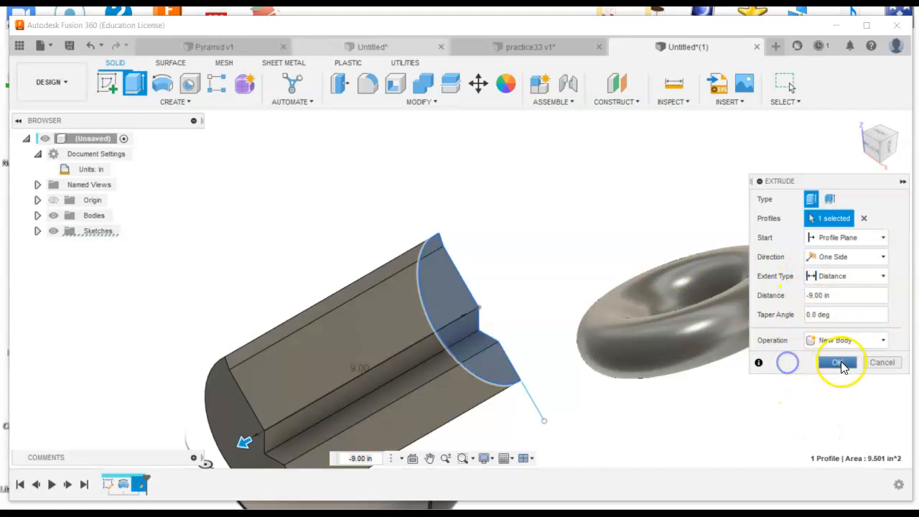
click(839, 361)
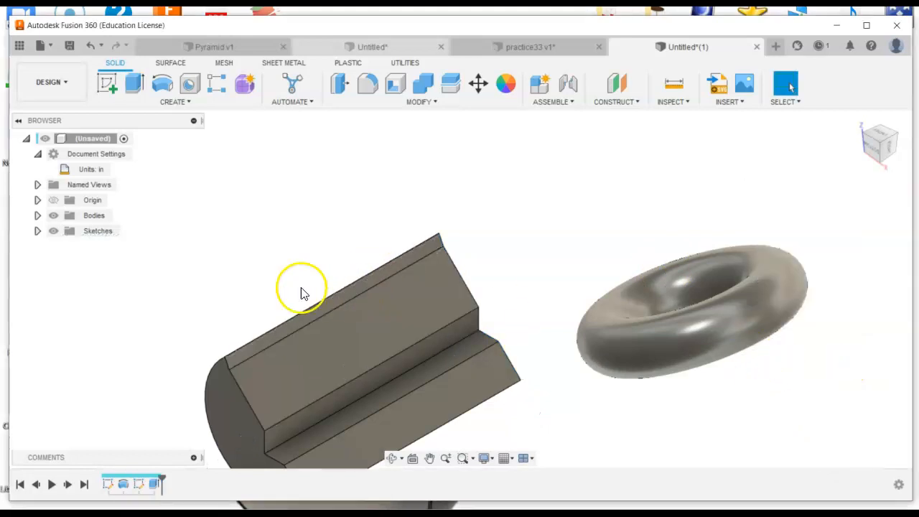
Step: Undo the extrusion of the closed profile
click(91, 45)
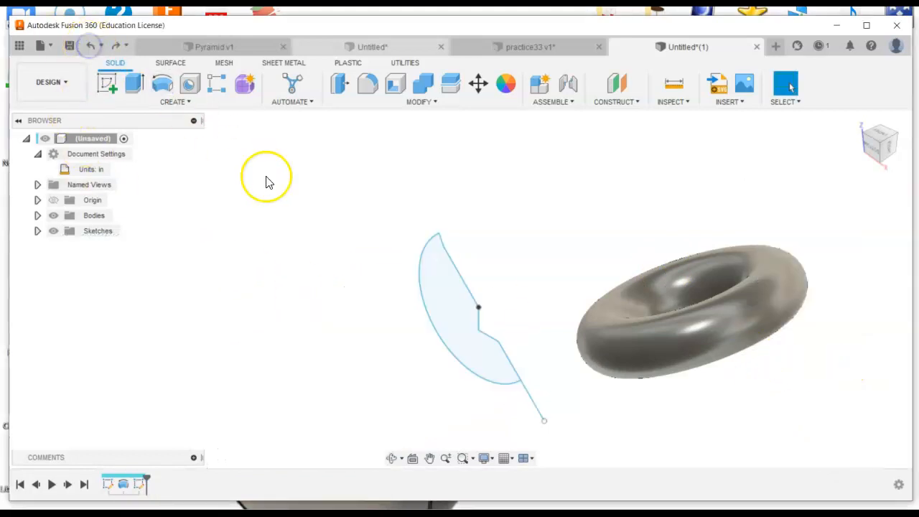
click(144, 95)
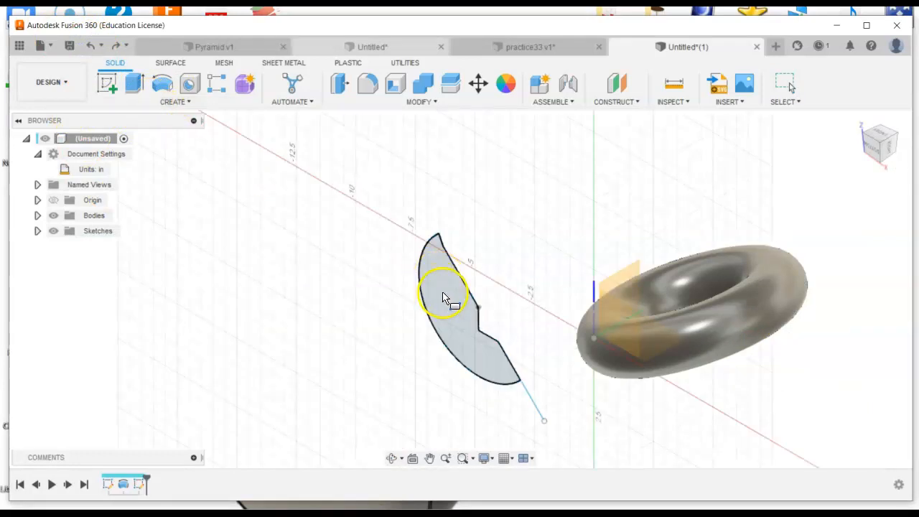
click(492, 307)
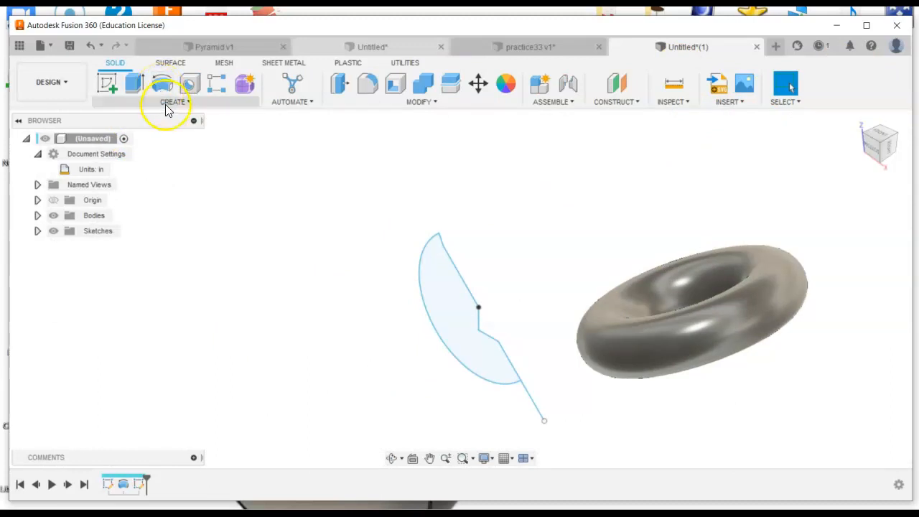
click(170, 102)
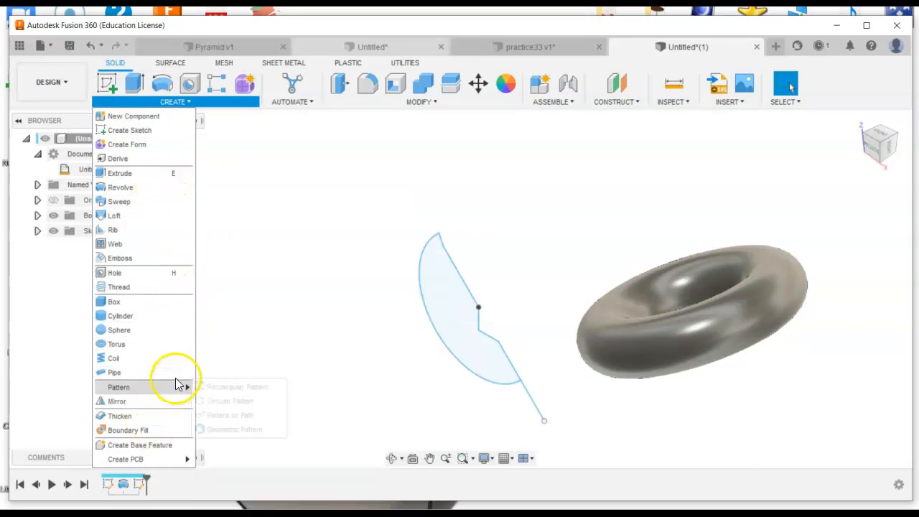
click(359, 103)
click(357, 101)
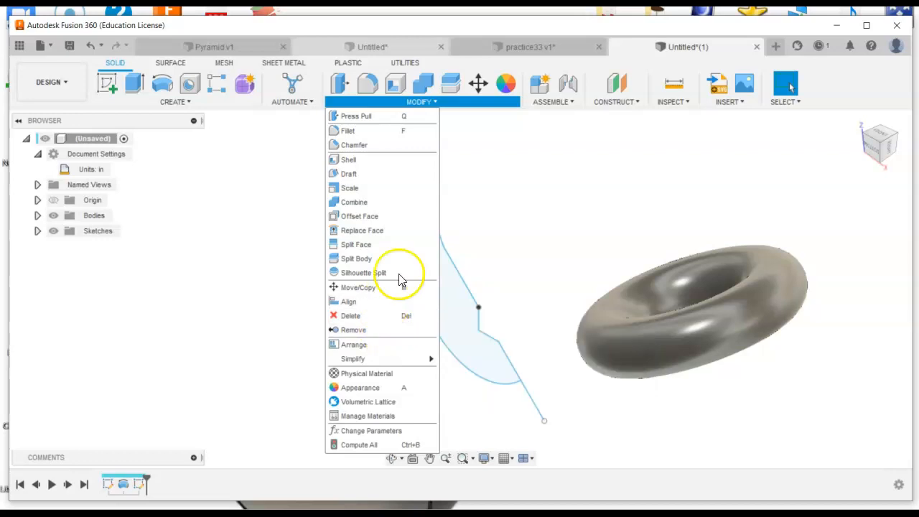
click(511, 177)
Step: Unpin the Appearance command from the toolbar
click(429, 104)
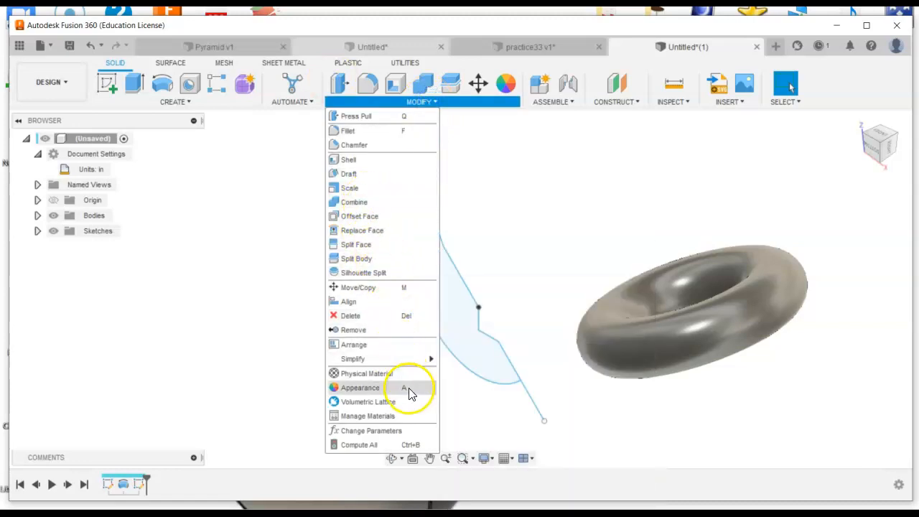
click(429, 390)
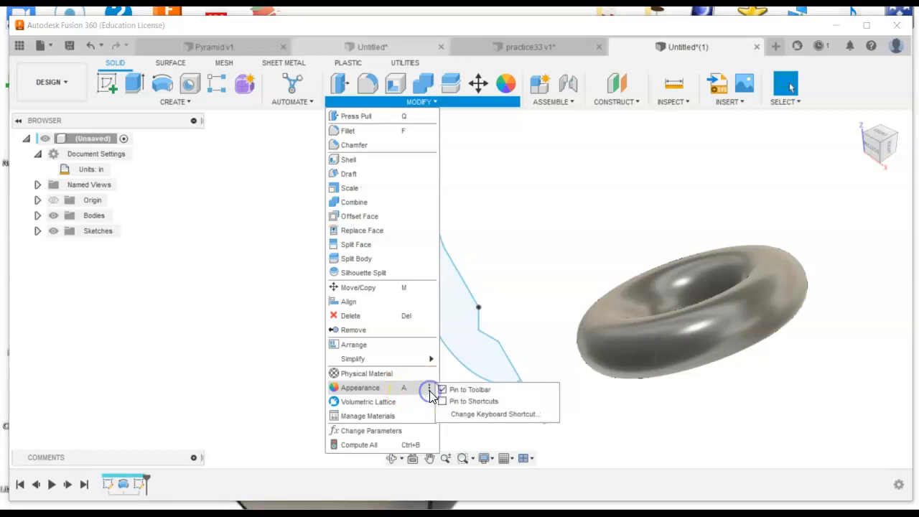
click(443, 390)
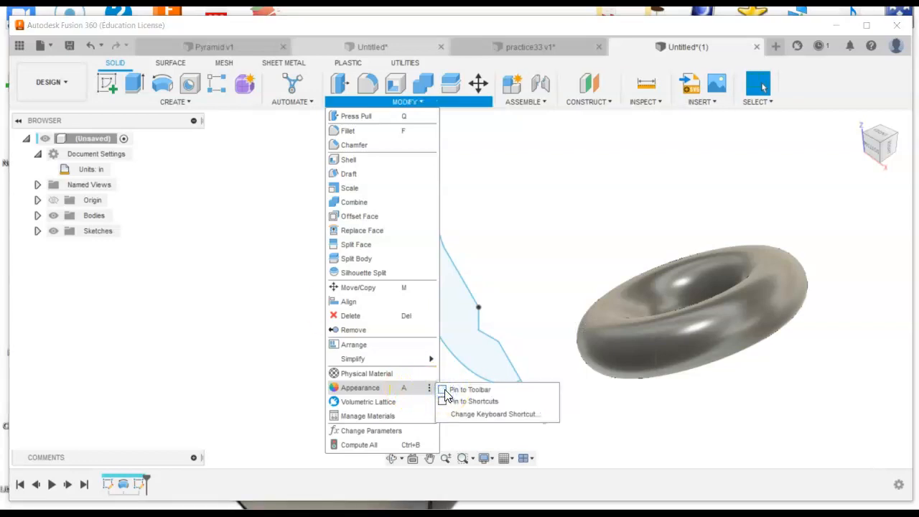
click(517, 237)
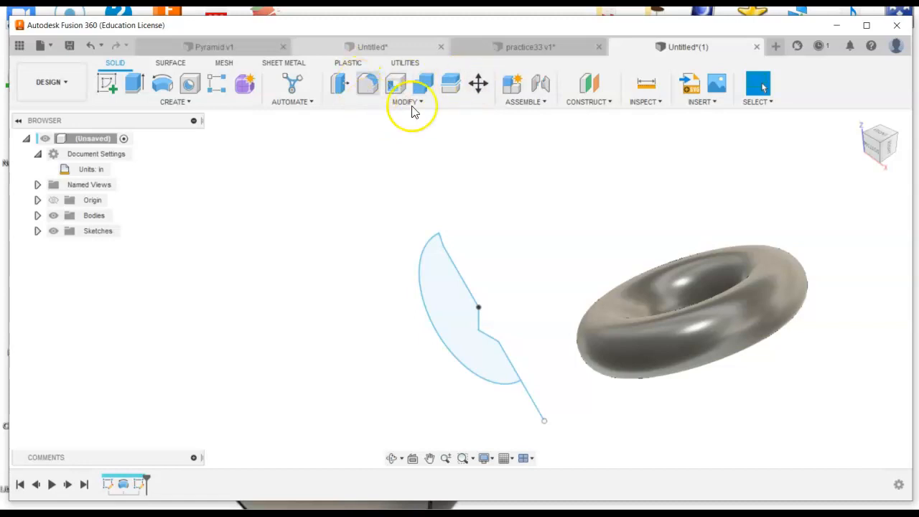
Step: Pin the Appearance command back to the toolbar
click(384, 105)
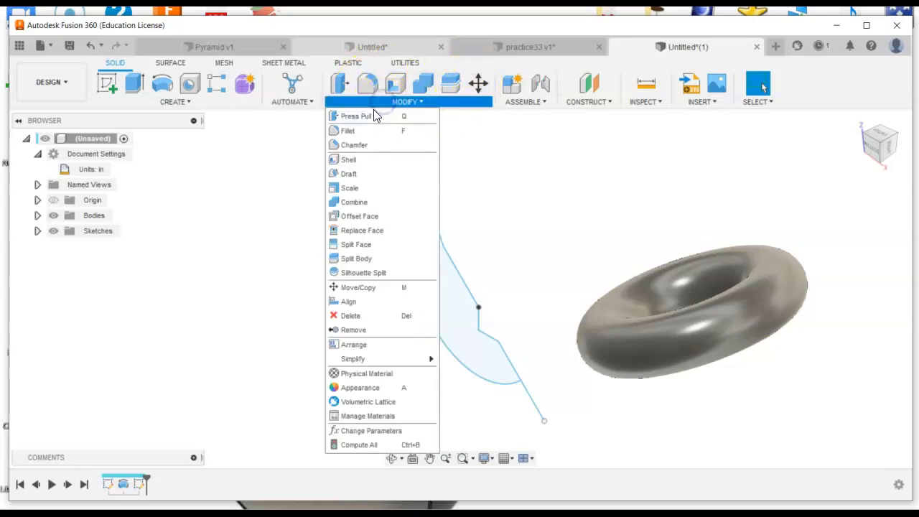
click(428, 388)
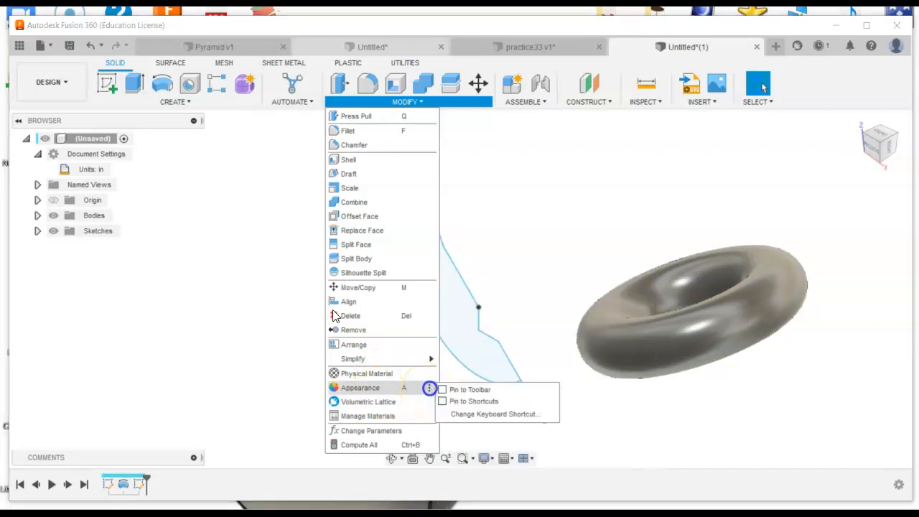
click(443, 390)
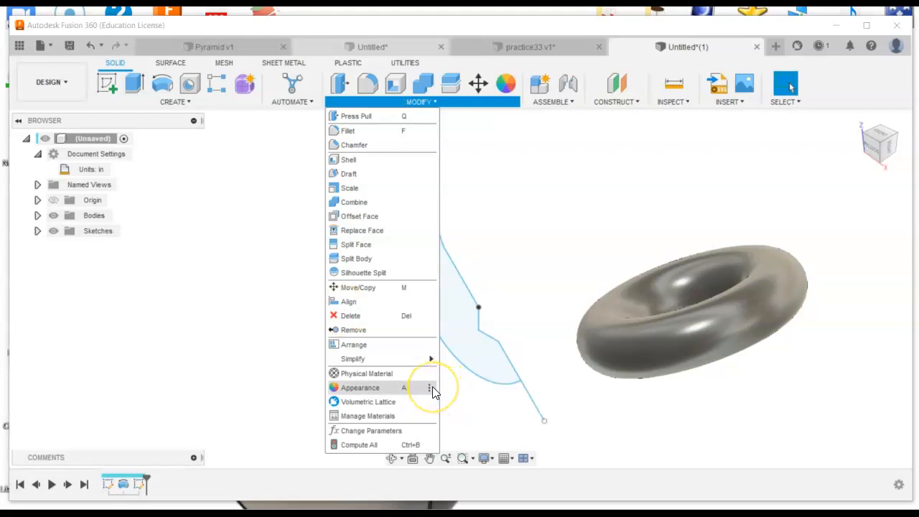
Step: Pin the Appearance command to the shortcuts box
click(430, 388)
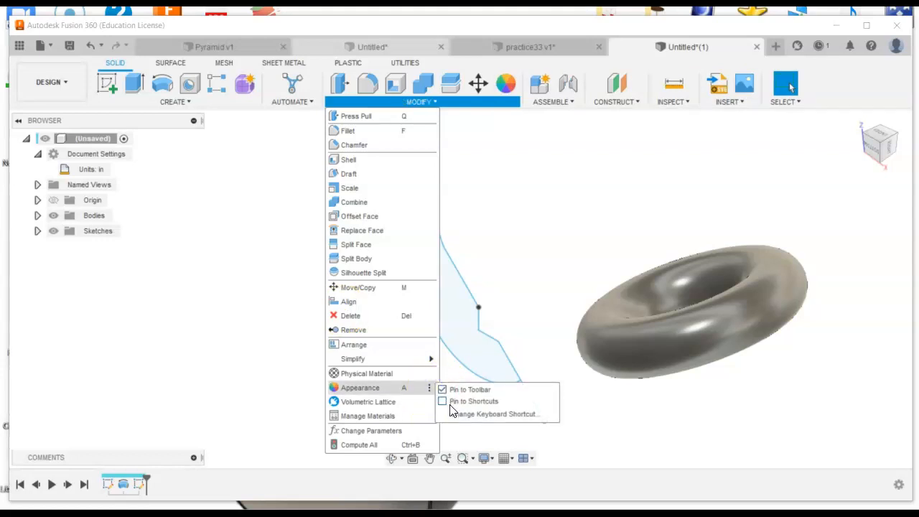
click(464, 416)
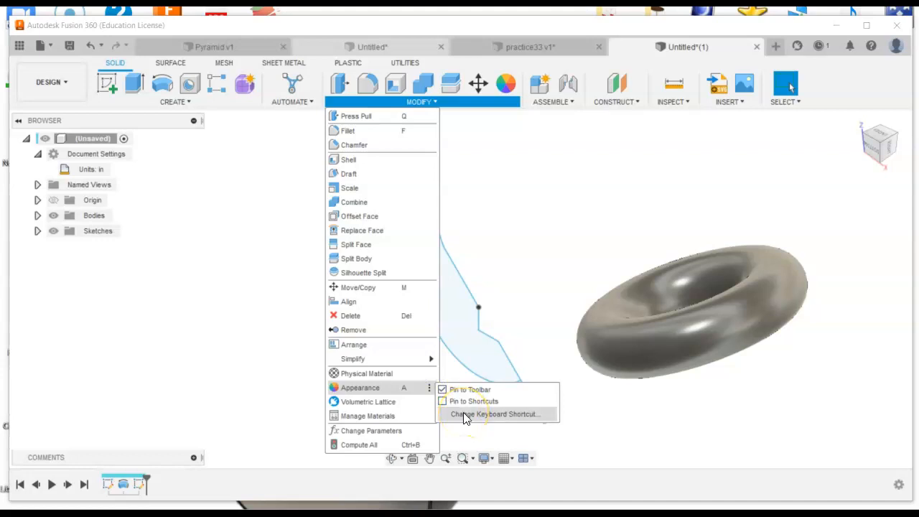
click(454, 392)
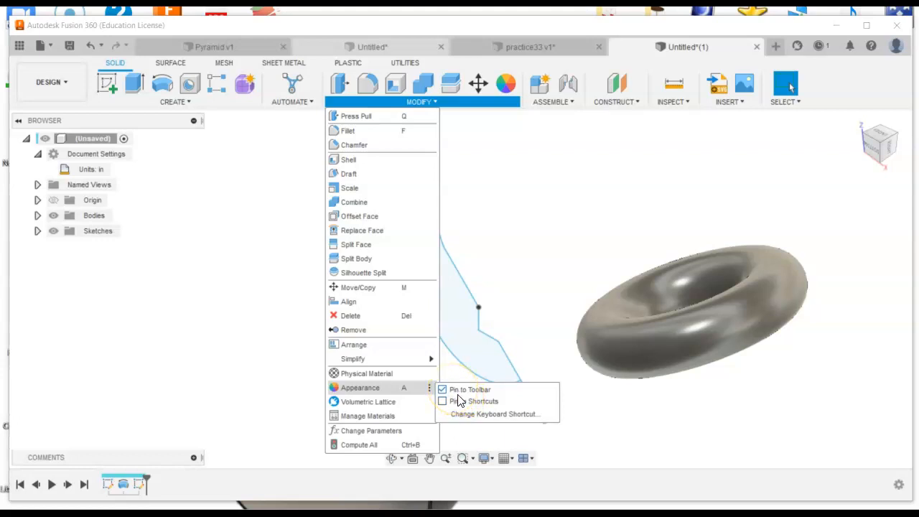
click(451, 407)
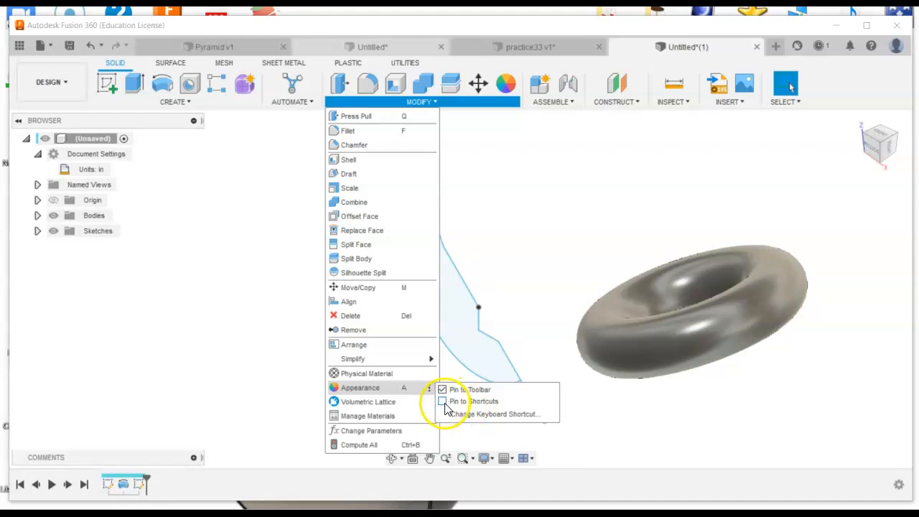
click(443, 405)
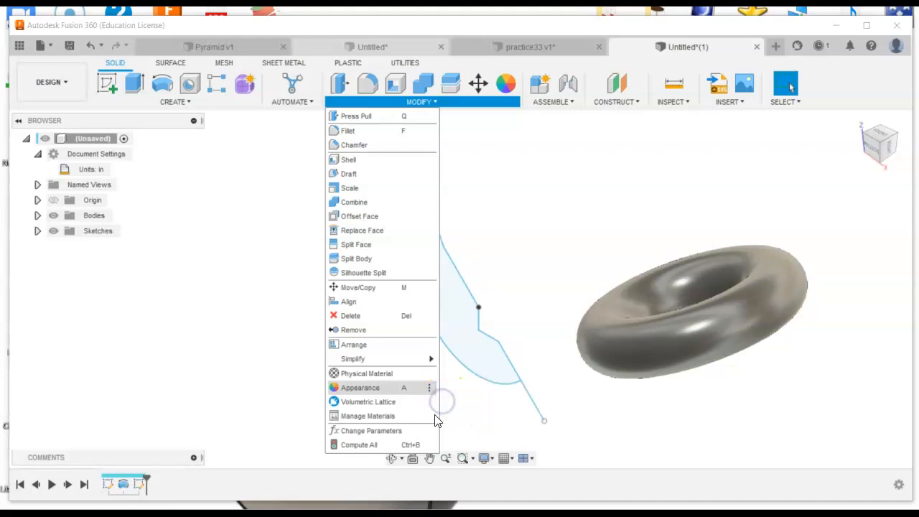
click(284, 314)
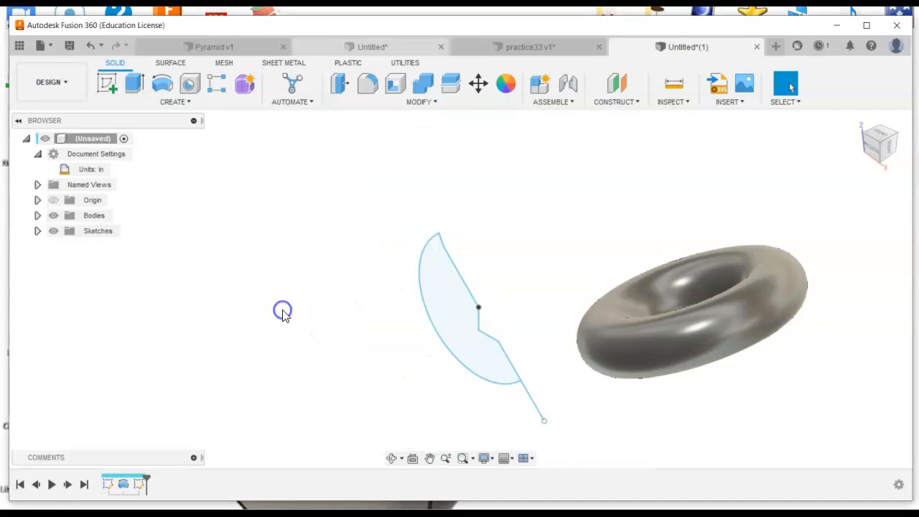
Step: Bring up the Design Shortcuts box, examine its pinned commands and search it for "Line"
key(s)
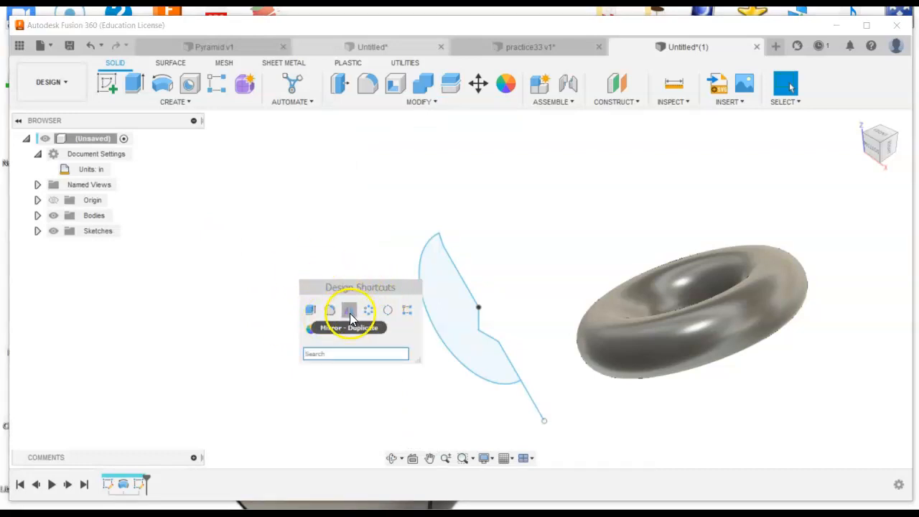
click(332, 349)
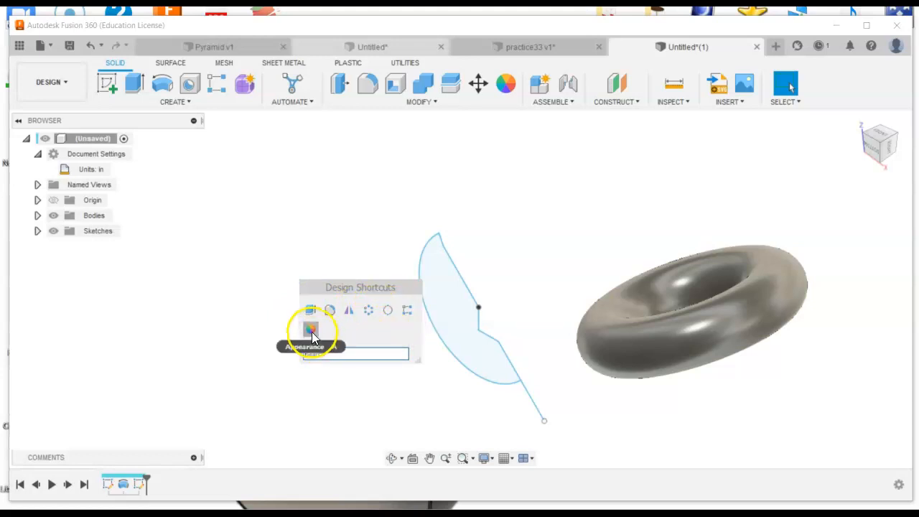
click(327, 355)
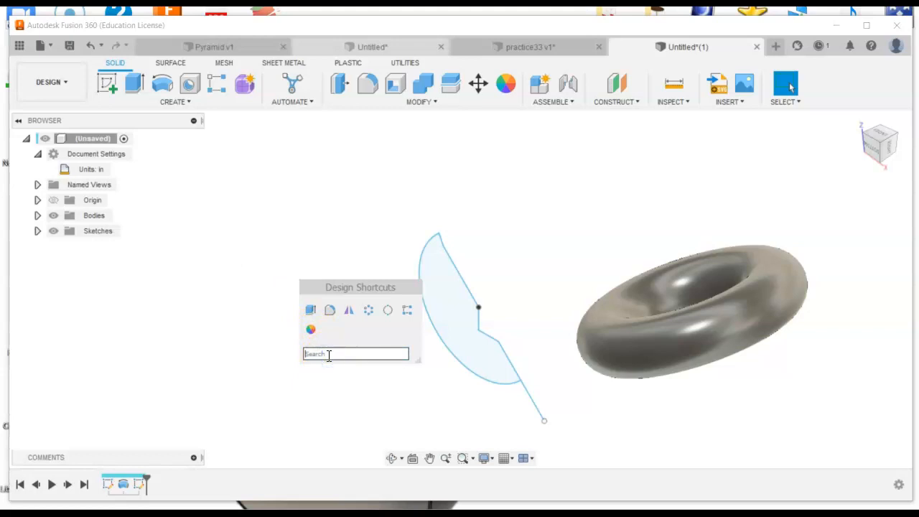
text(Line)
click(310, 350)
key(BackSpace)
key(BackSpace)
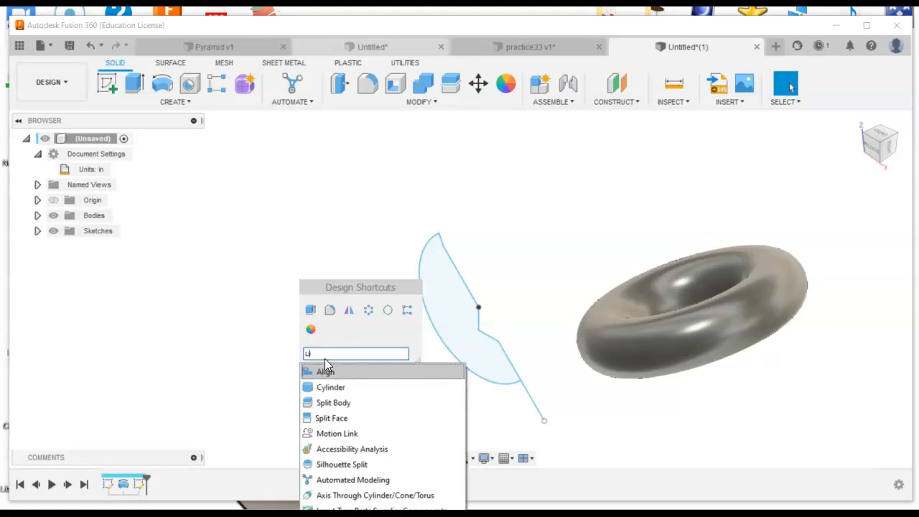
key(BackSpace)
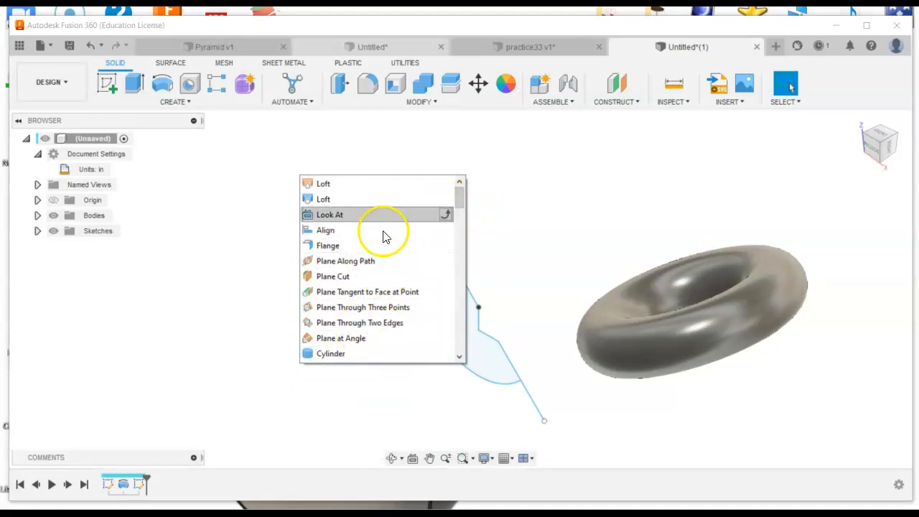
click(495, 212)
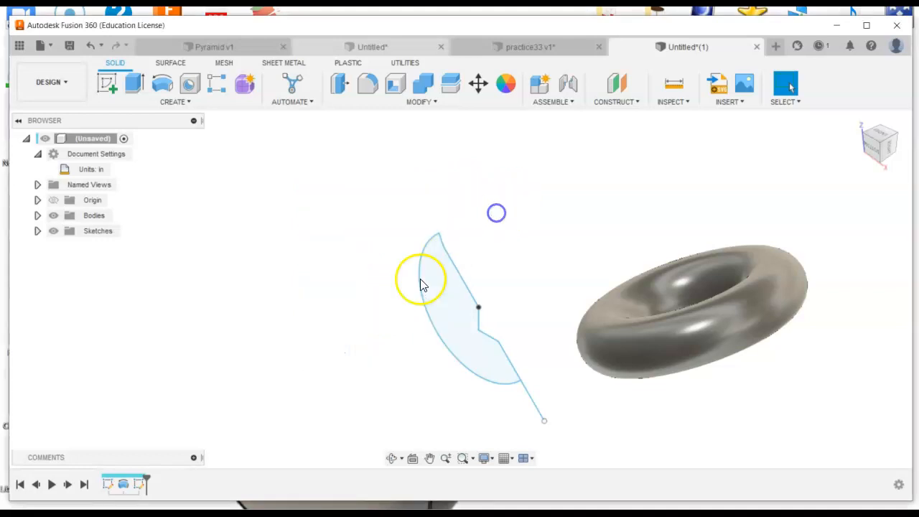
Step: Start the Circle command from the Design Shortcuts box, and search the box for "line"
key(s)
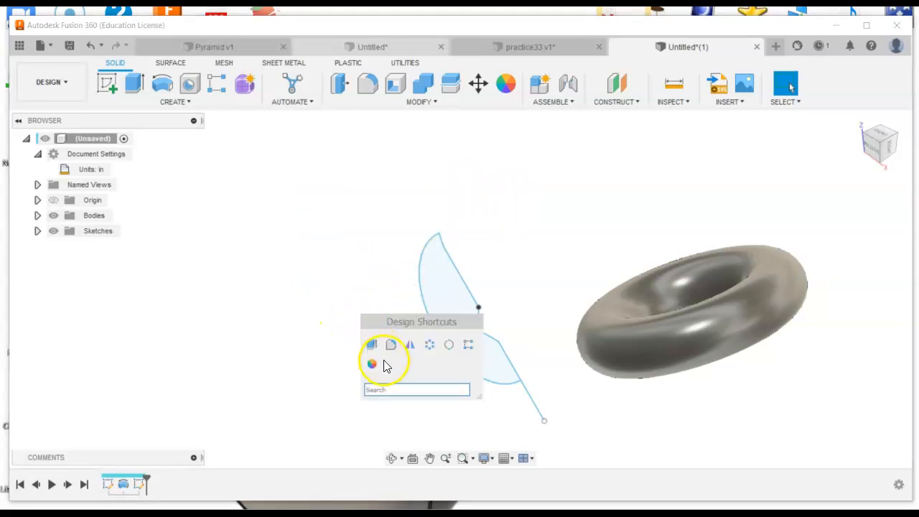
click(447, 344)
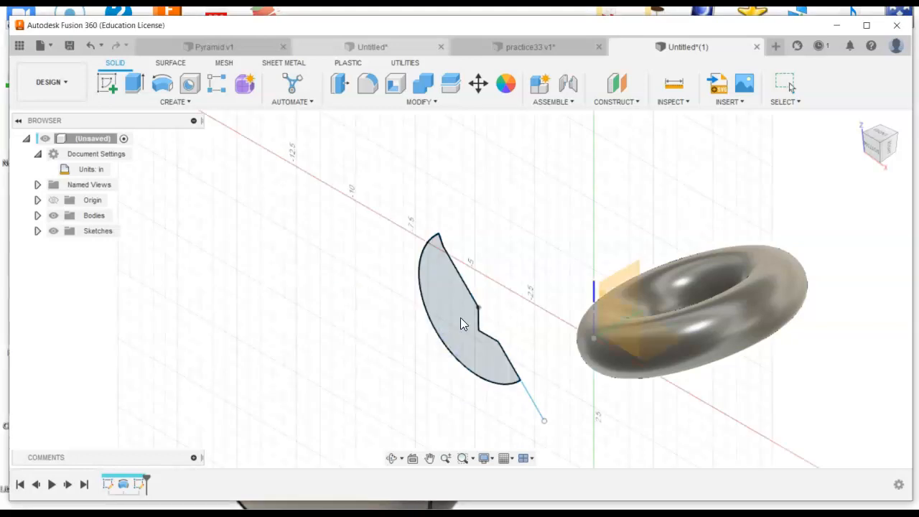
key(s)
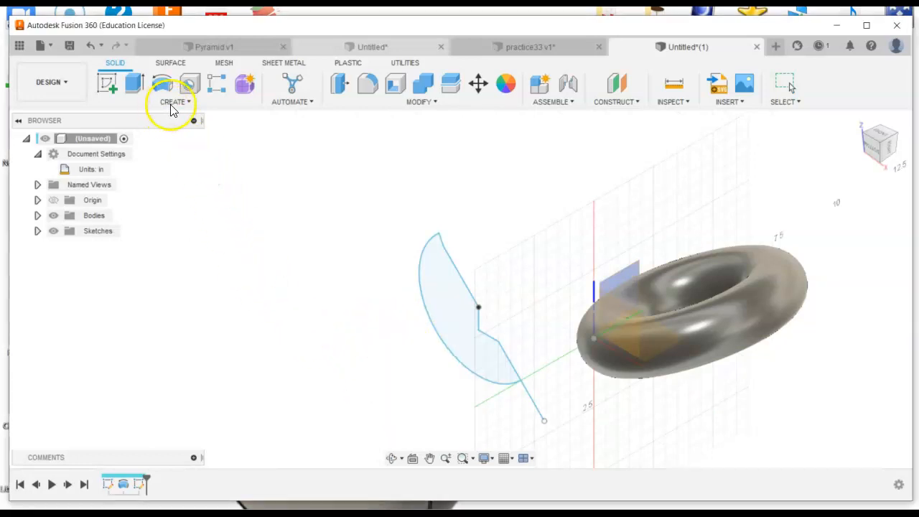
text(s)
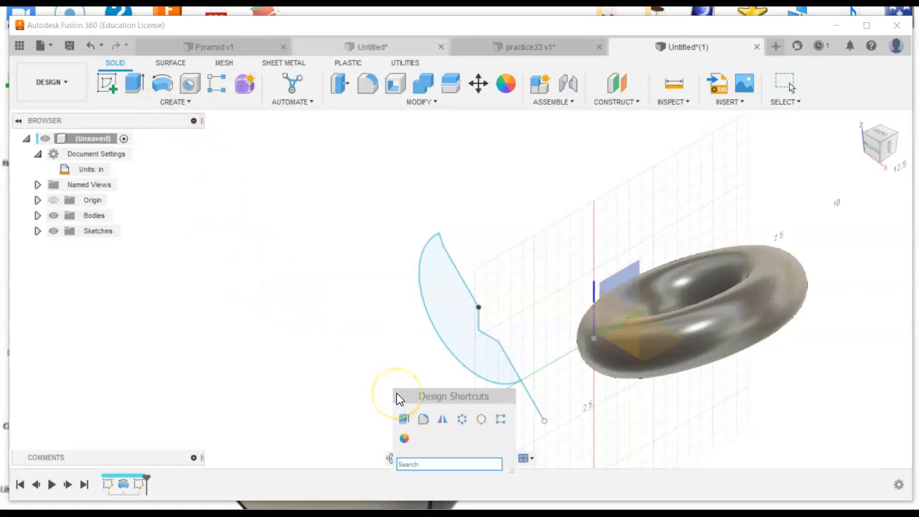
text(l)
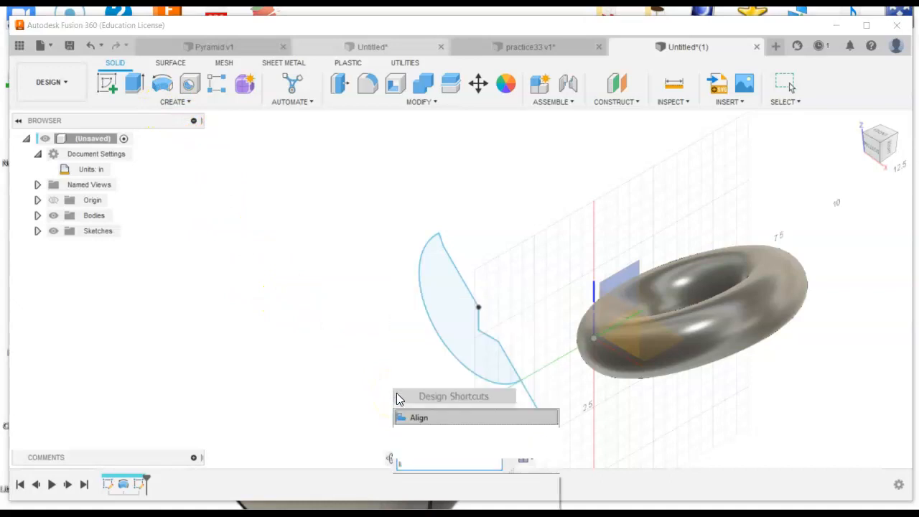
text(ine)
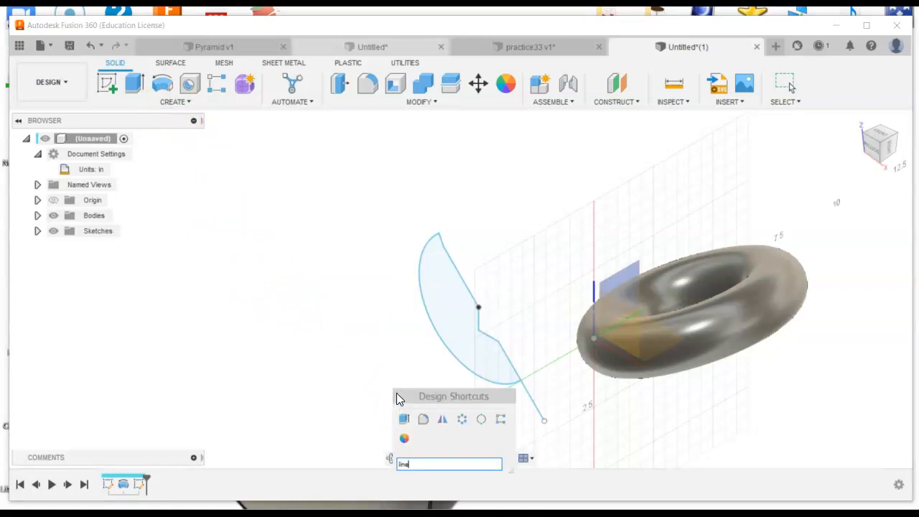
Step: Sketch a closed, wing-shaped control point spline on the plane facing the Right view and finish the sketch
click(479, 297)
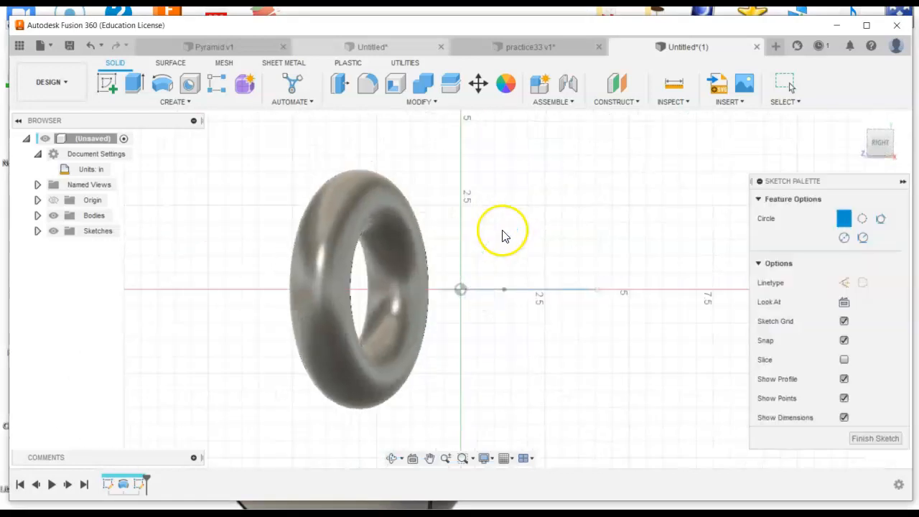
key(s)
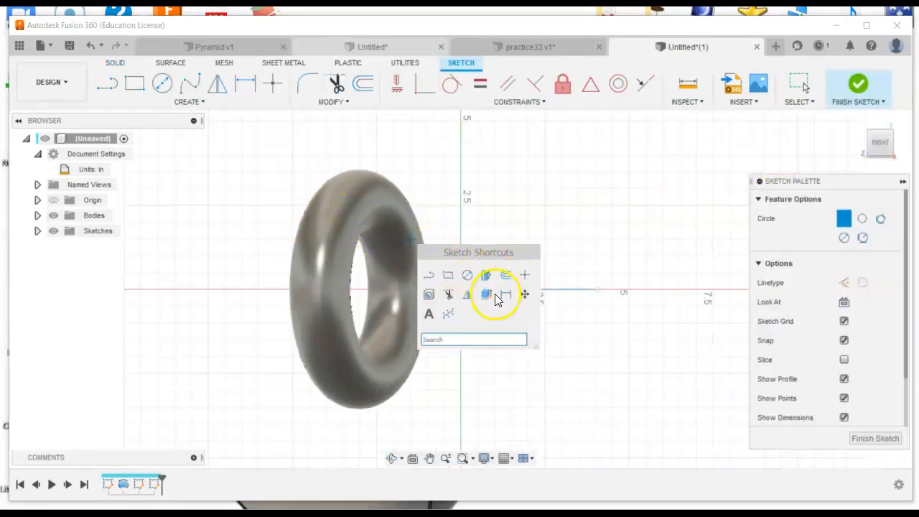
click(447, 316)
click(545, 222)
click(612, 205)
click(611, 172)
click(653, 149)
click(701, 146)
click(697, 138)
click(632, 132)
click(545, 154)
click(488, 197)
click(560, 180)
click(528, 222)
click(538, 241)
click(518, 273)
click(528, 306)
click(546, 272)
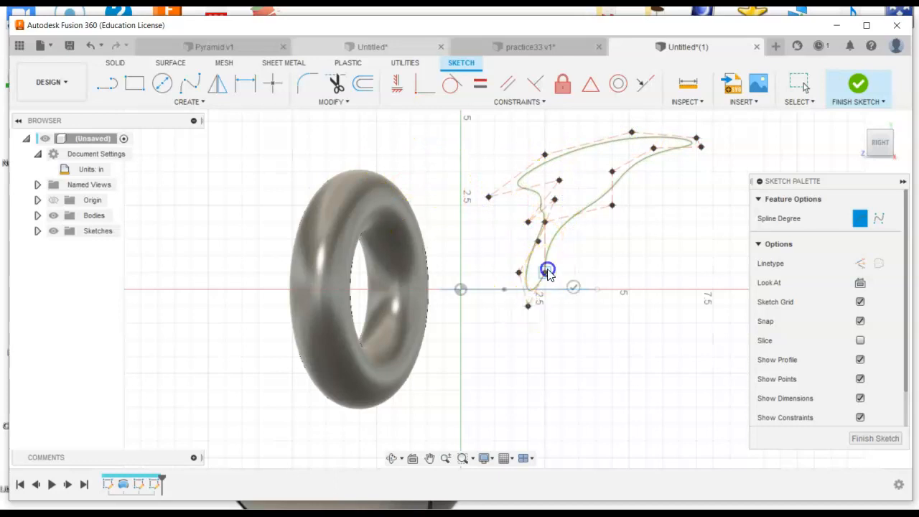
right_click(592, 261)
click(638, 262)
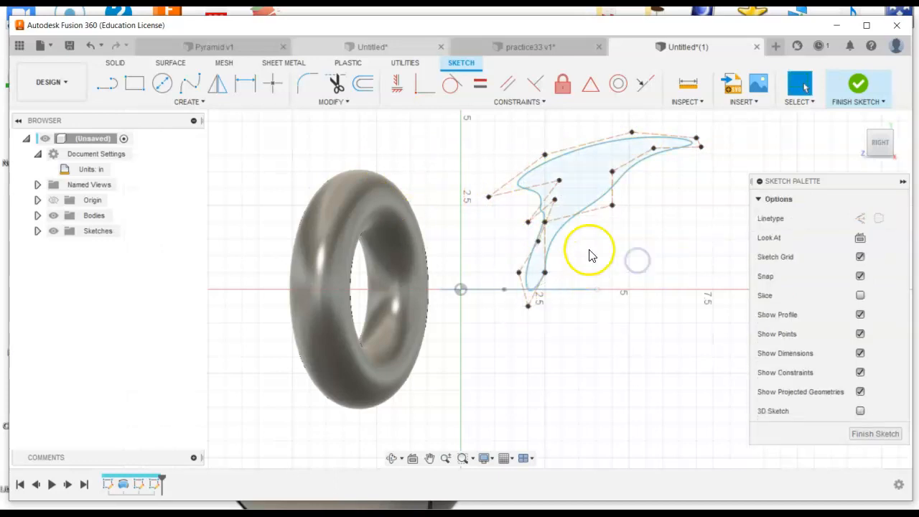
click(859, 85)
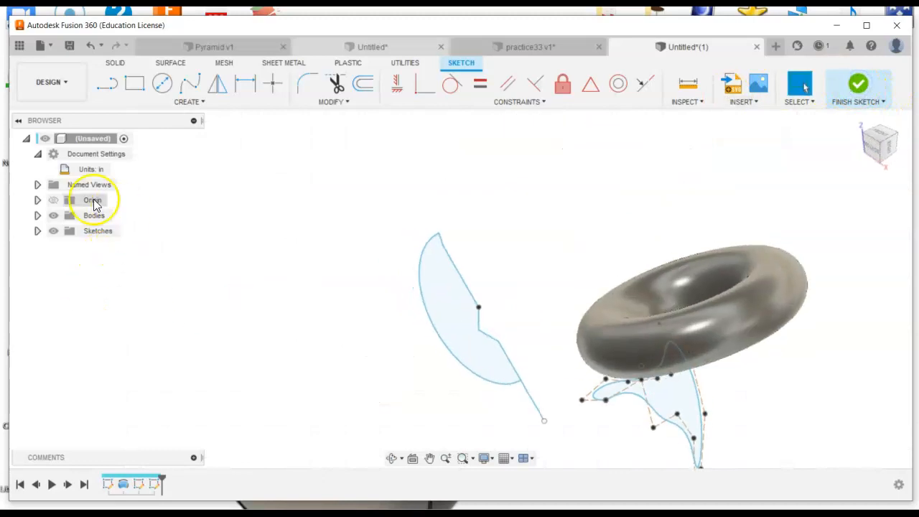
Step: Extrude the wing-shaped spline profile symmetrically by 1.00 in as a new body
click(133, 86)
click(650, 395)
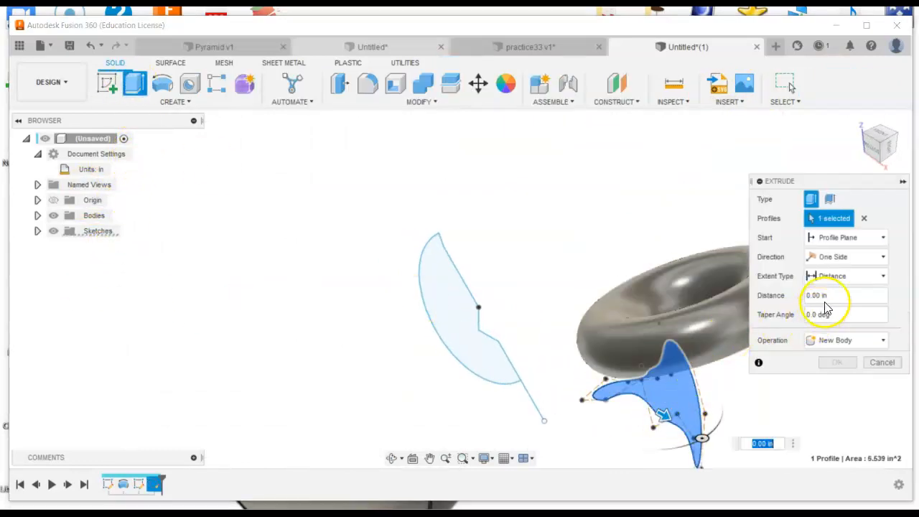
click(848, 257)
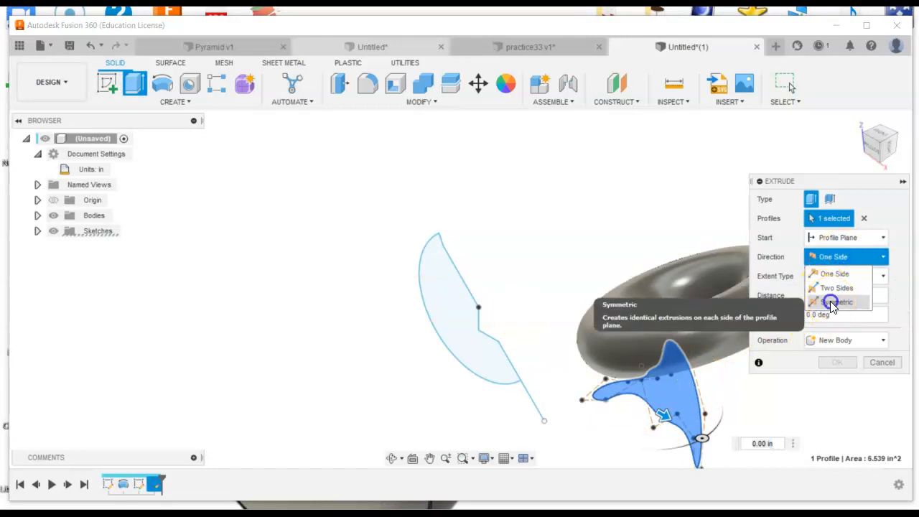
click(834, 302)
drag(662, 416, 681, 434)
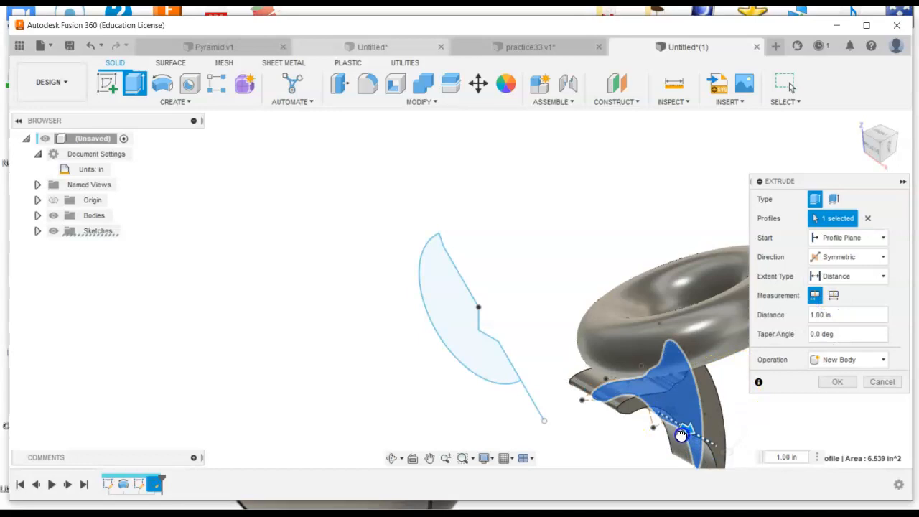
click(833, 382)
click(736, 429)
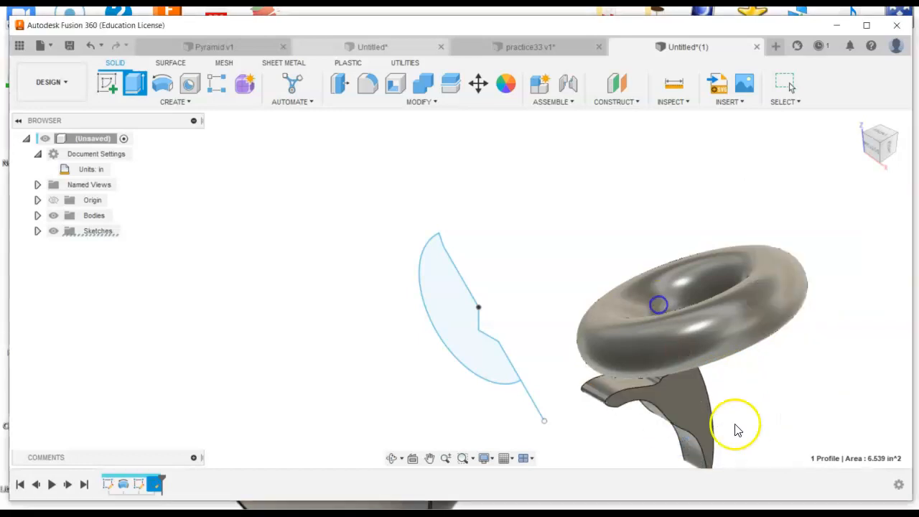
scroll(722, 410, down, 5)
middle_drag(723, 404, 487, 318)
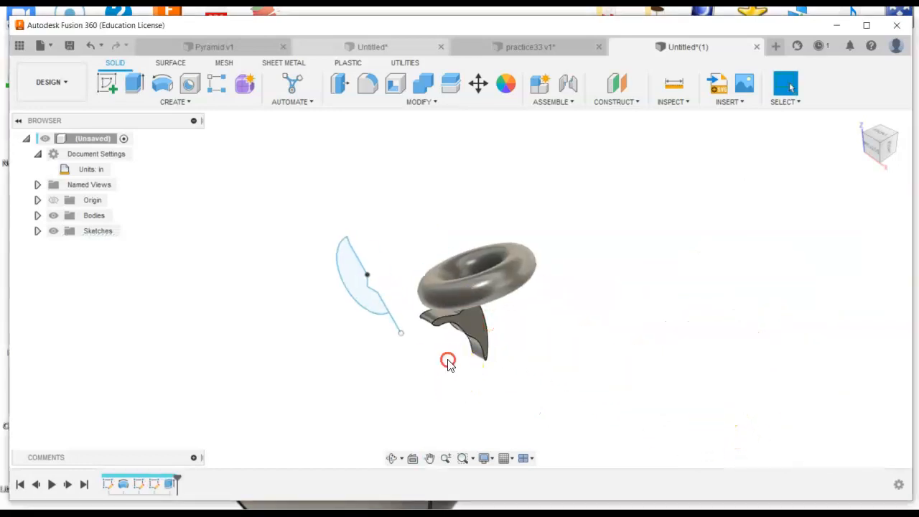
key(e)
click(394, 458)
drag(461, 369, 601, 359)
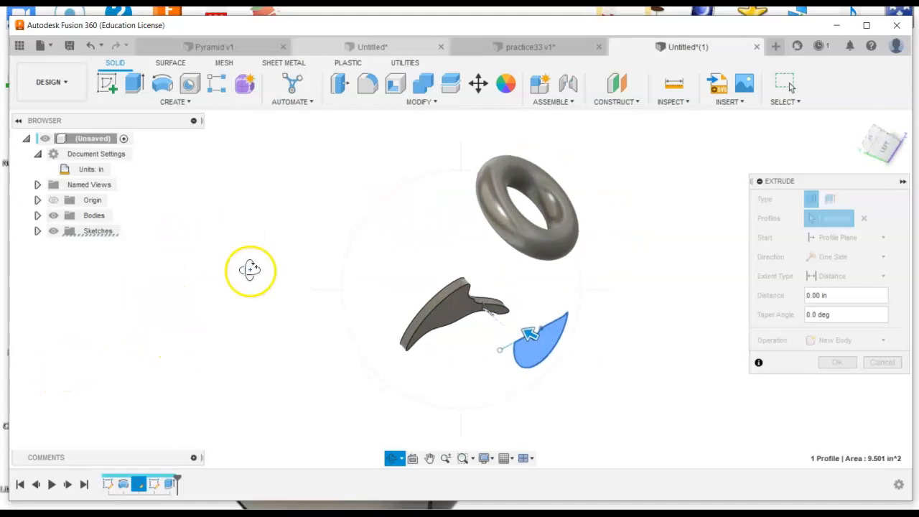
click(293, 227)
key(Escape)
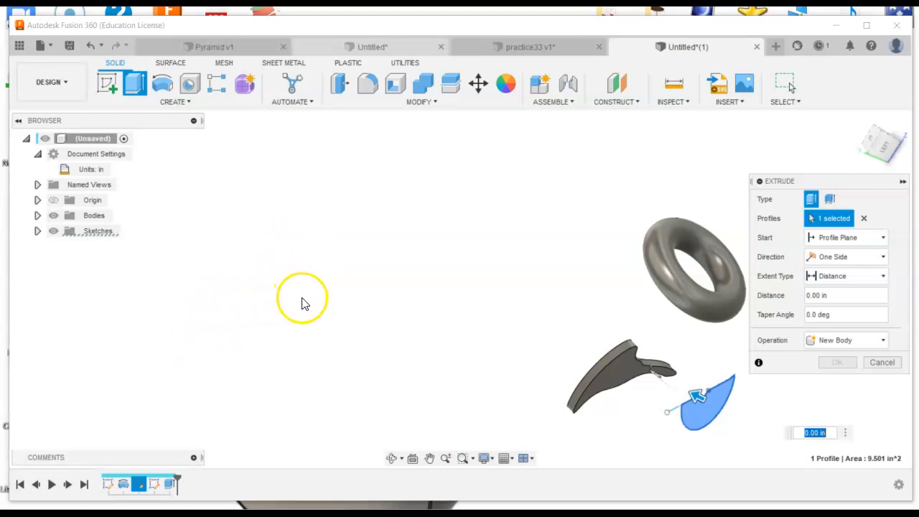
text(s)
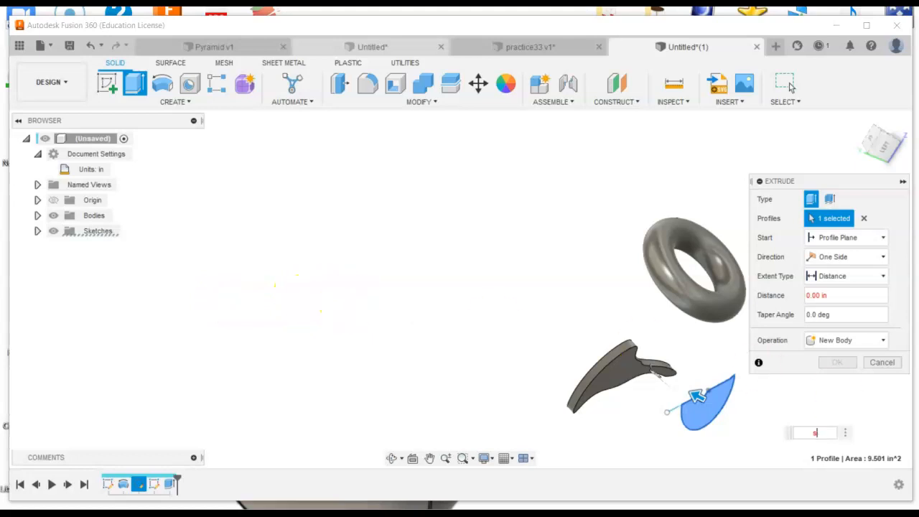
click(893, 365)
Step: Search the Design Shortcuts box for "sh" and pin the solid Shell command to the box
key(s)
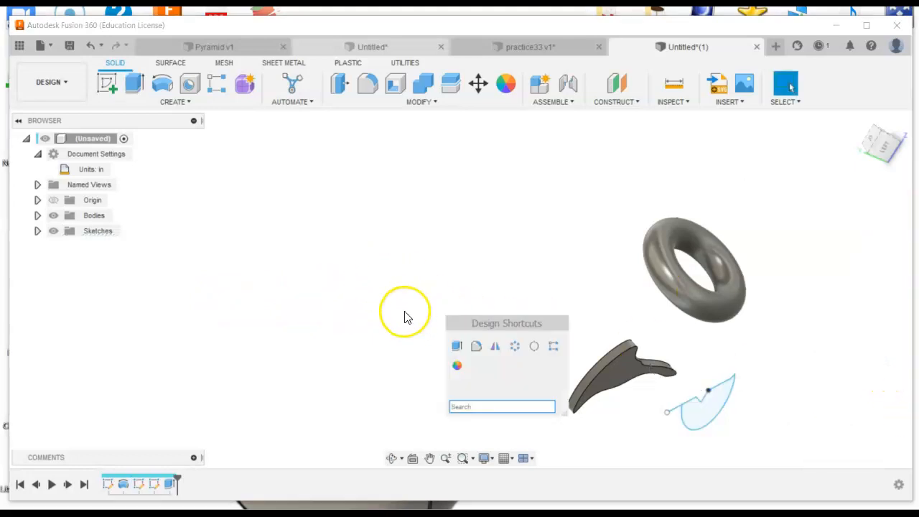
key(s)
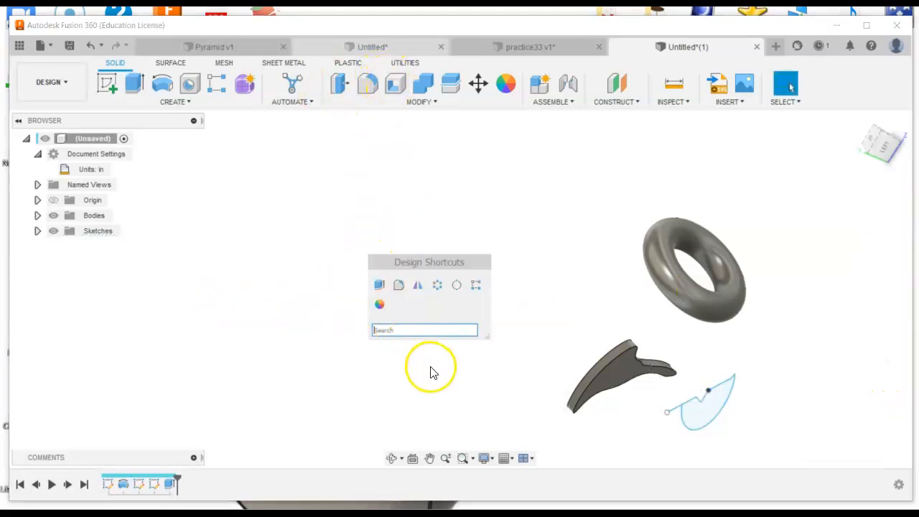
text(sh)
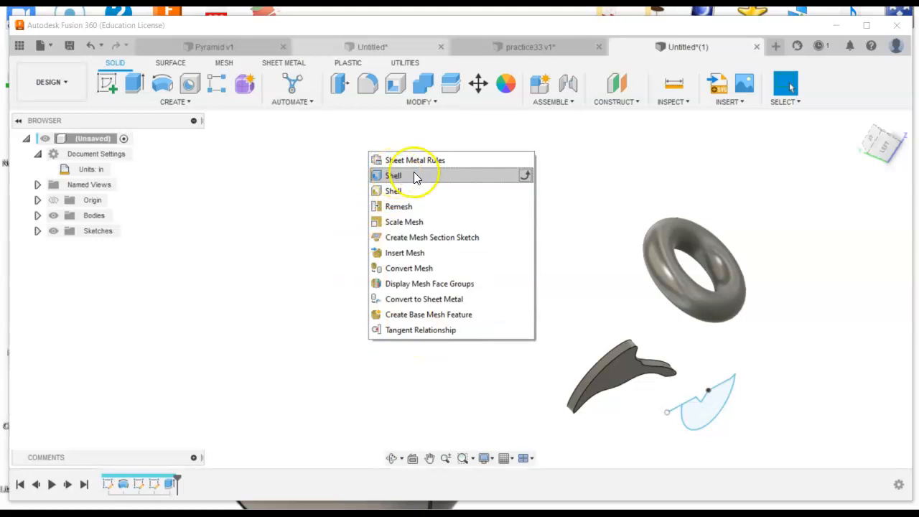
click(528, 175)
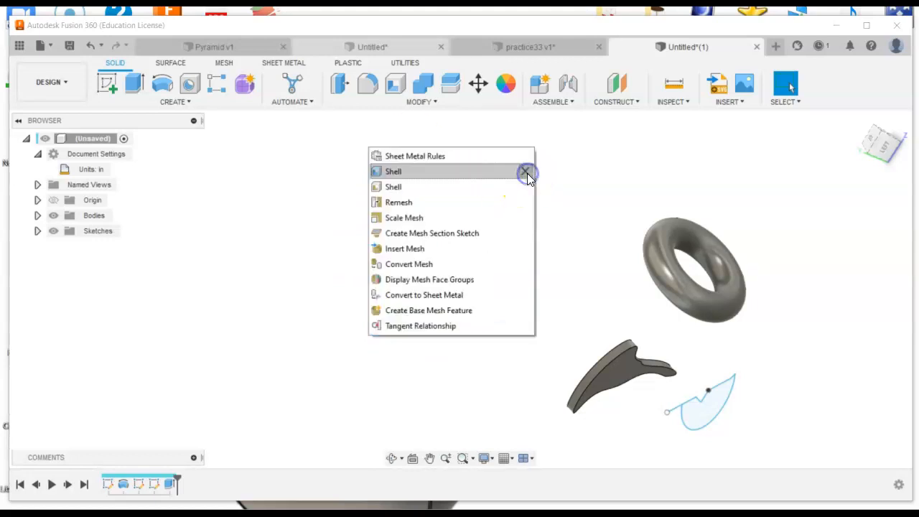
click(445, 386)
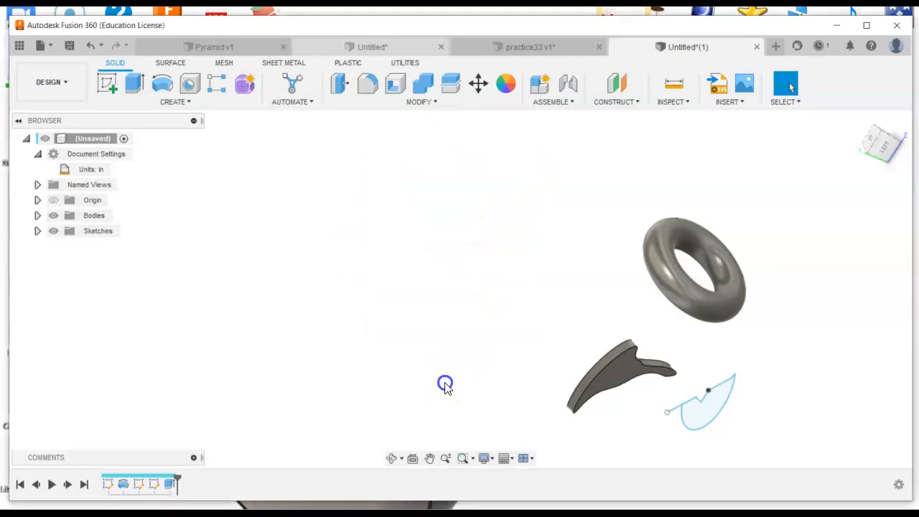
Step: Bring up the Design Shortcuts box, examine its pinned commands including Shell, and dismiss it
key(s)
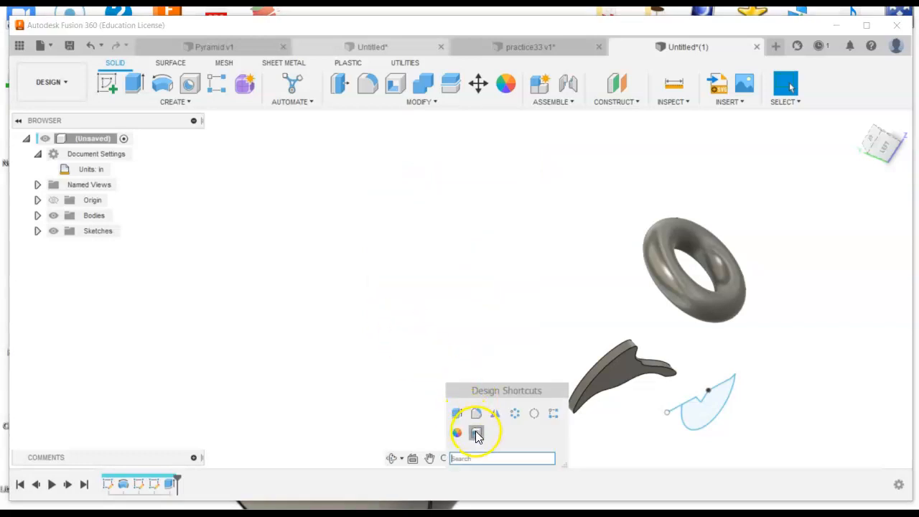
drag(471, 397, 323, 226)
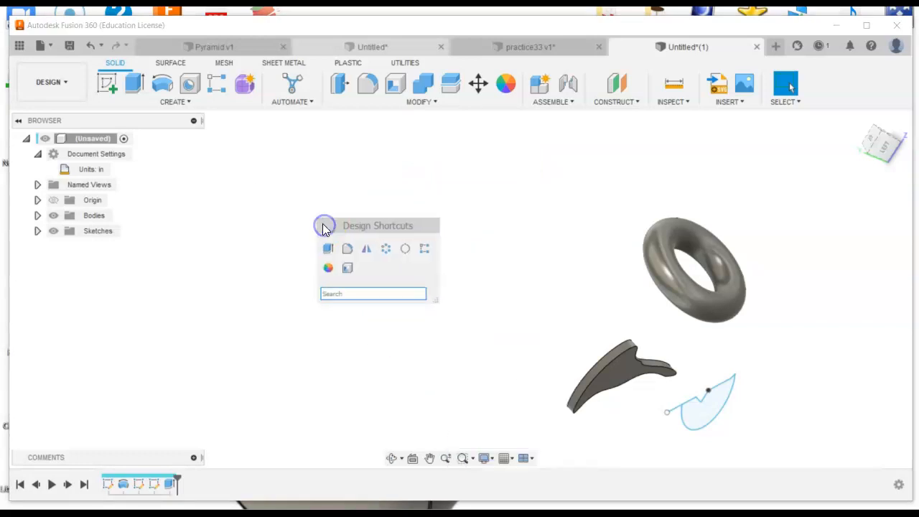
click(257, 308)
text(s)
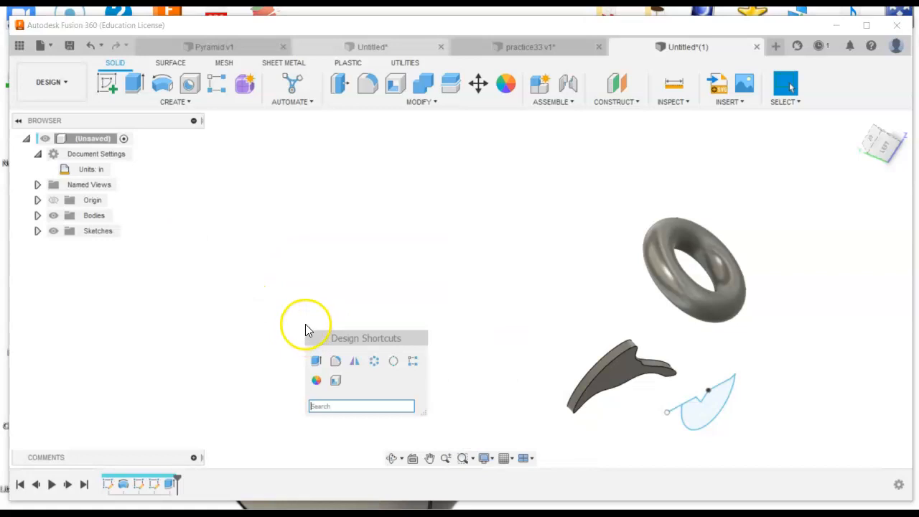
text(sss)
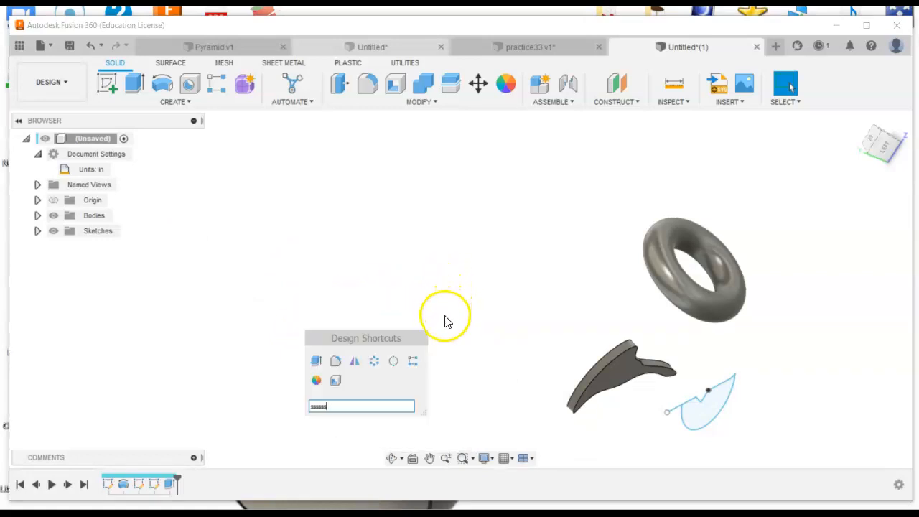
key(BackSpace)
key(BackSpace)
key(BackSpace)
key(BackSpace)
click(395, 271)
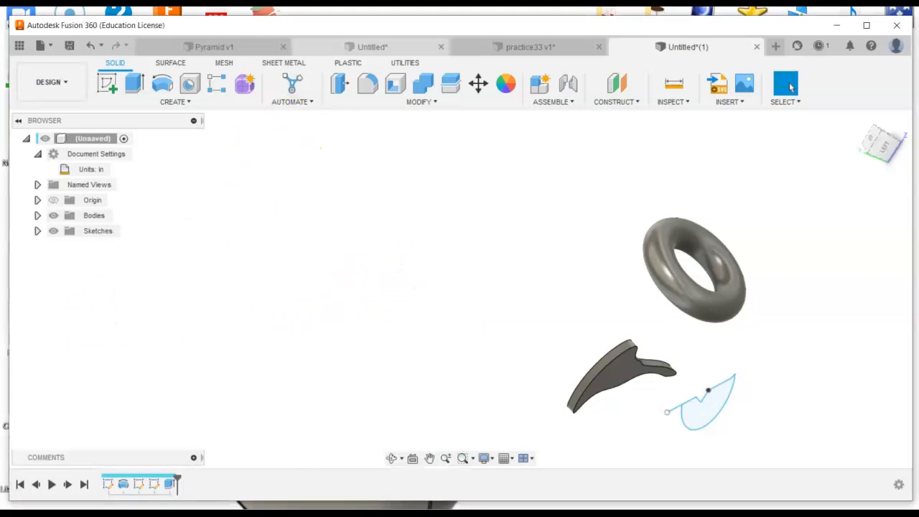